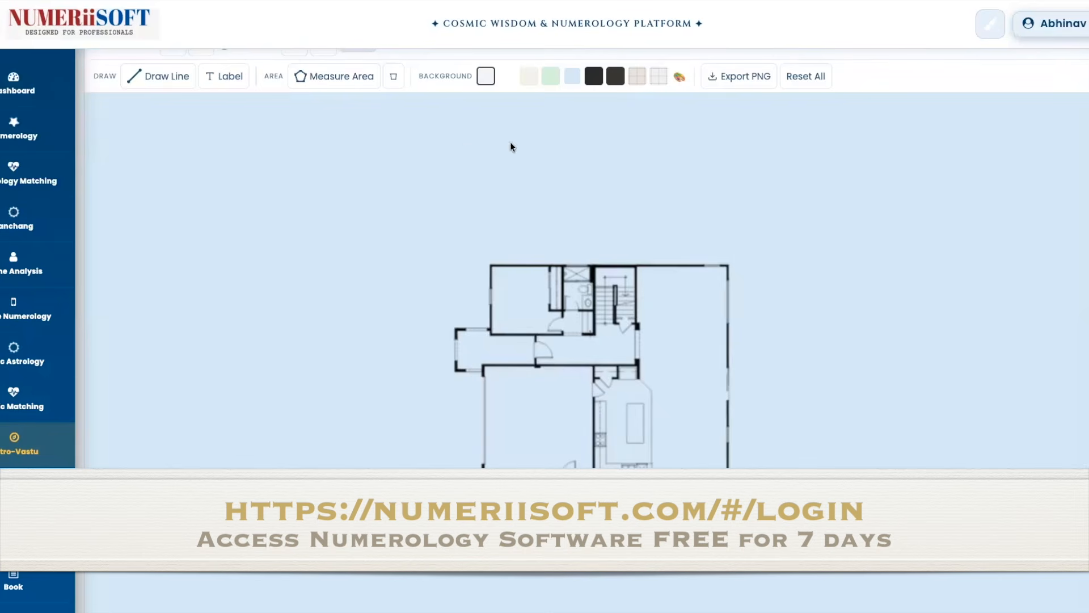
Look over the Vastu Graph page, from its tools and floor plan canvas to the sections below.
scroll(586, 327, up, 3)
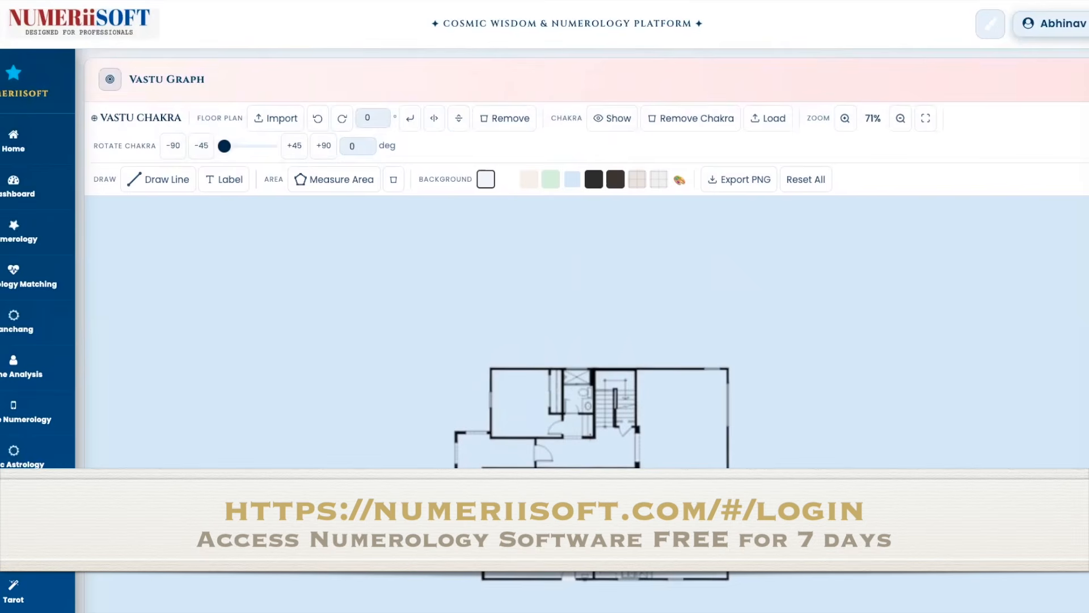
scroll(587, 328, down, 9)
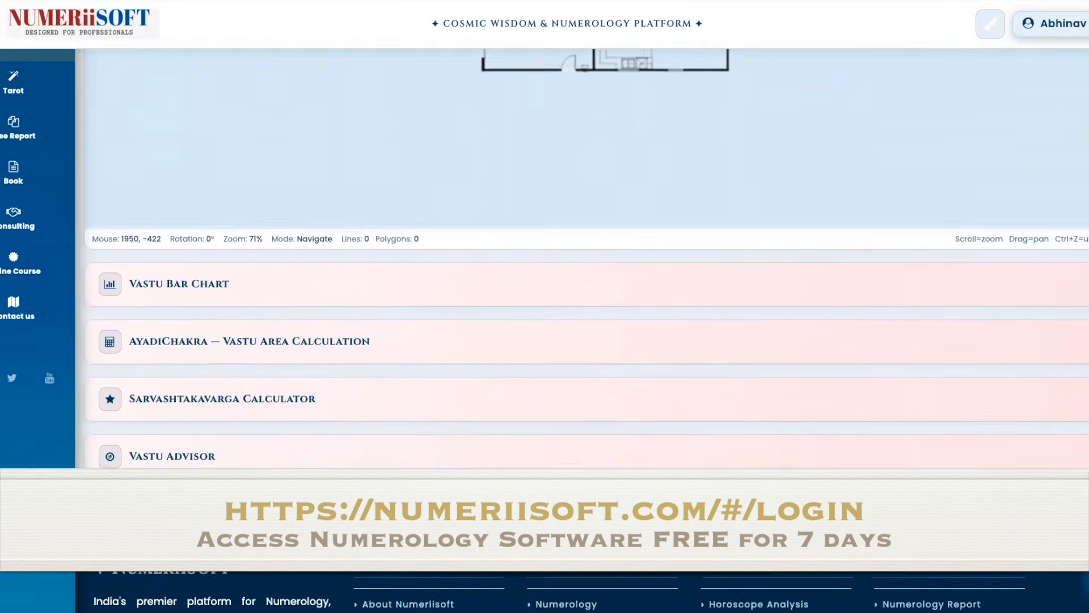
scroll(587, 328, down, 2)
scroll(586, 328, up, 10)
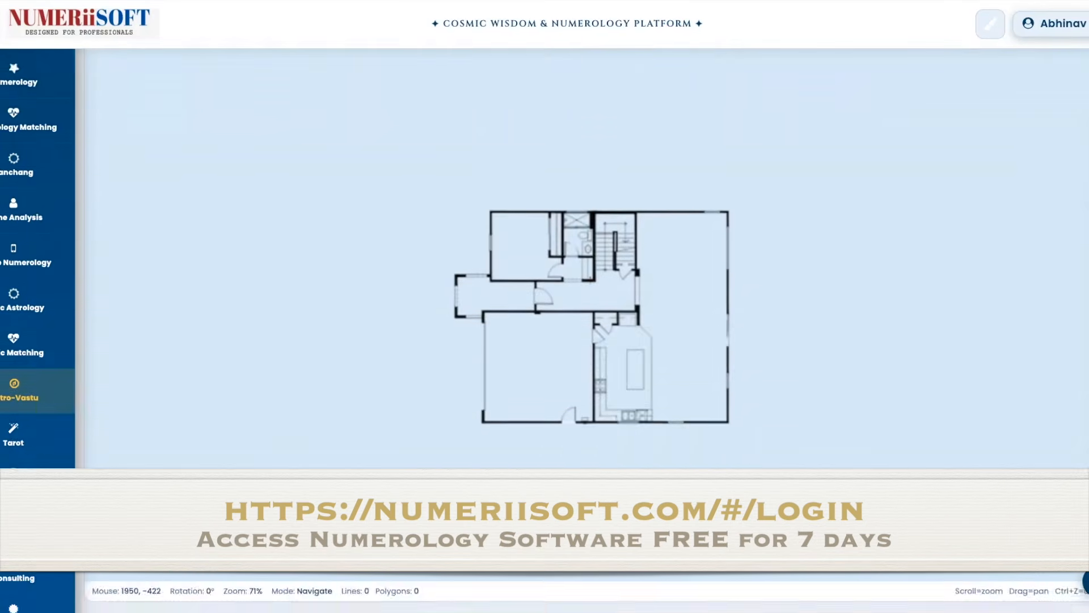
scroll(587, 328, down, 1)
scroll(586, 328, up, 1)
scroll(586, 328, down, 1)
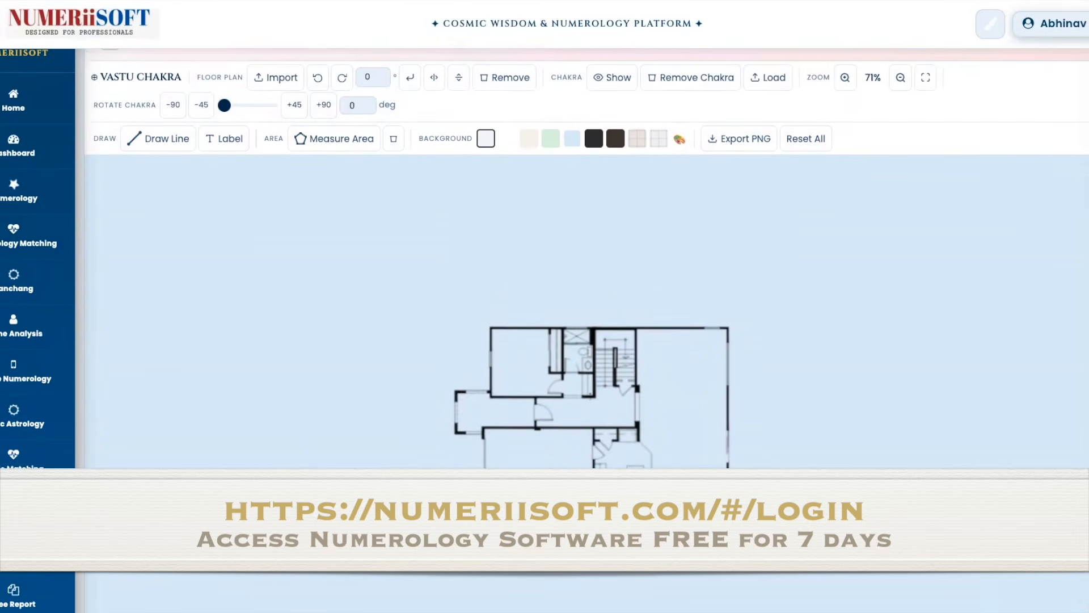
scroll(587, 327, up, 1)
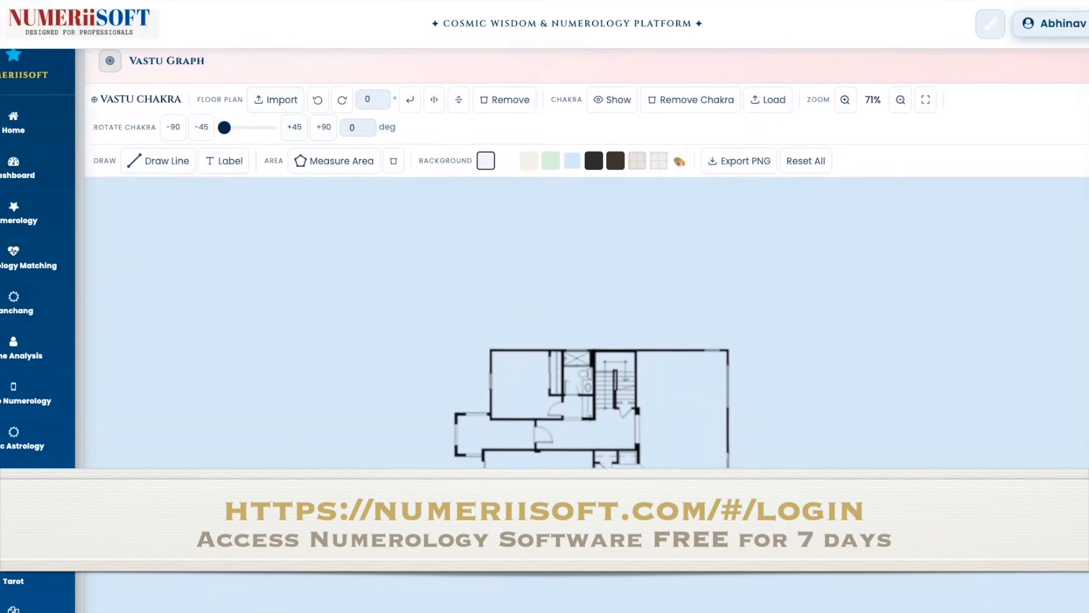
scroll(544, 329, down, 1)
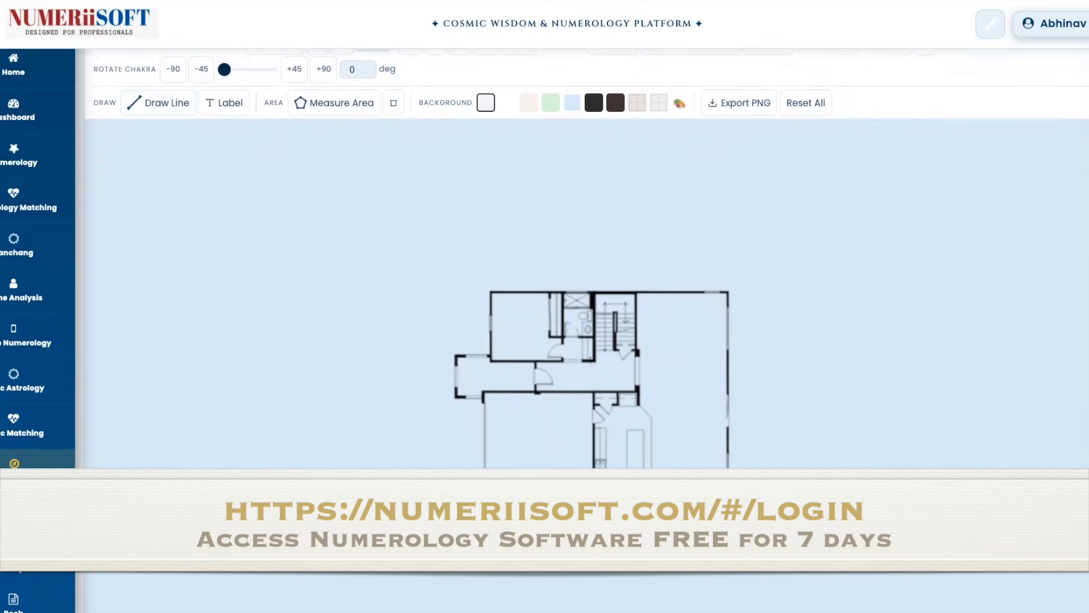
Draw two diagonal lines joining the opposite corners of the unrotated floor plan's main rectangle.
click(166, 107)
click(492, 292)
click(729, 505)
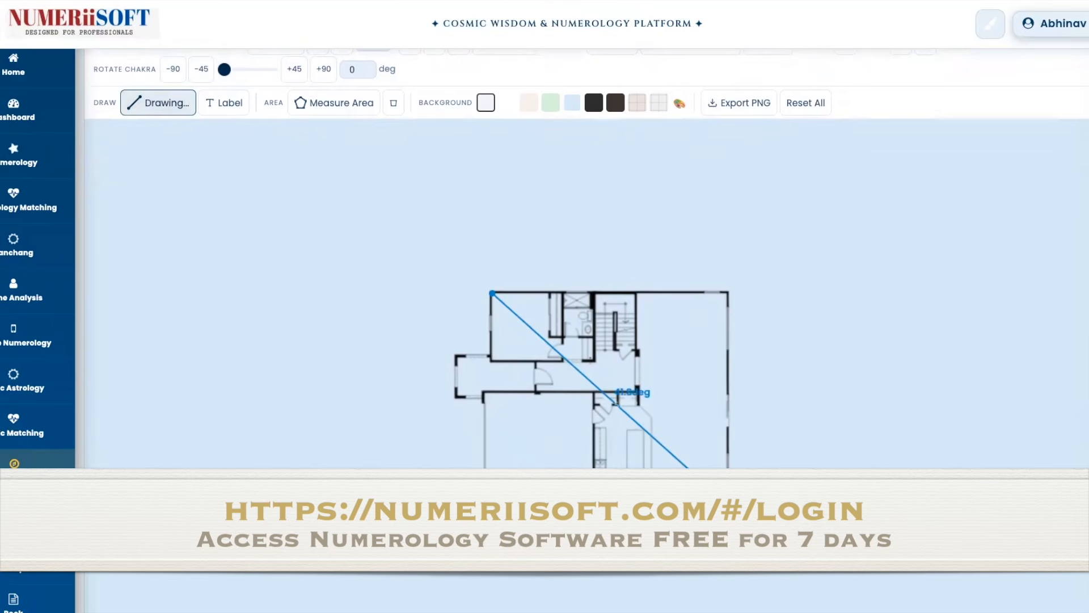
click(725, 293)
click(483, 504)
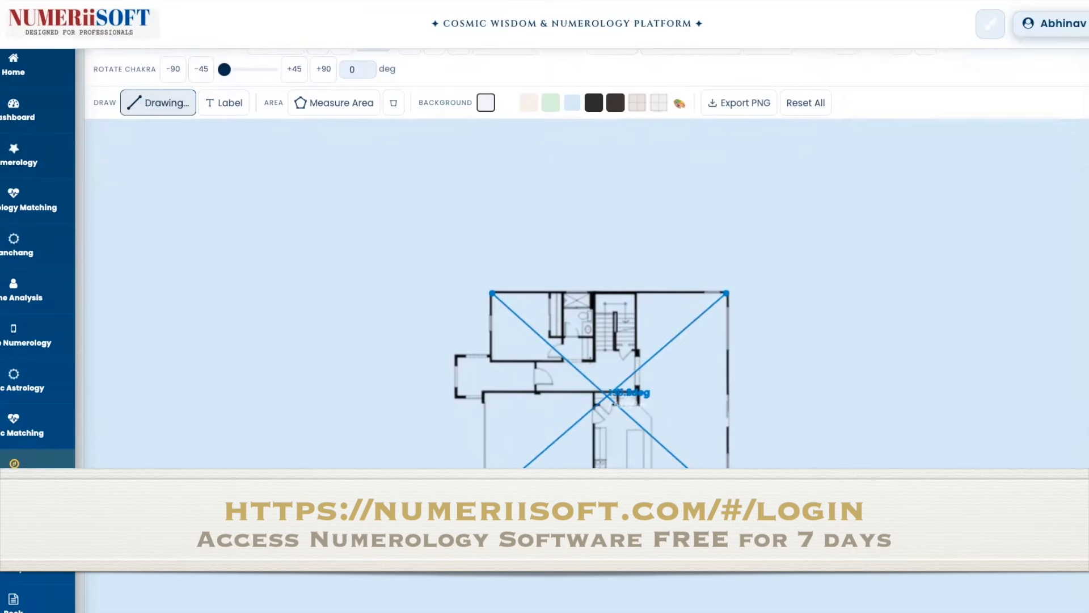
Clear all lines drawn on the floor plan.
scroll(567, 284, up, 1)
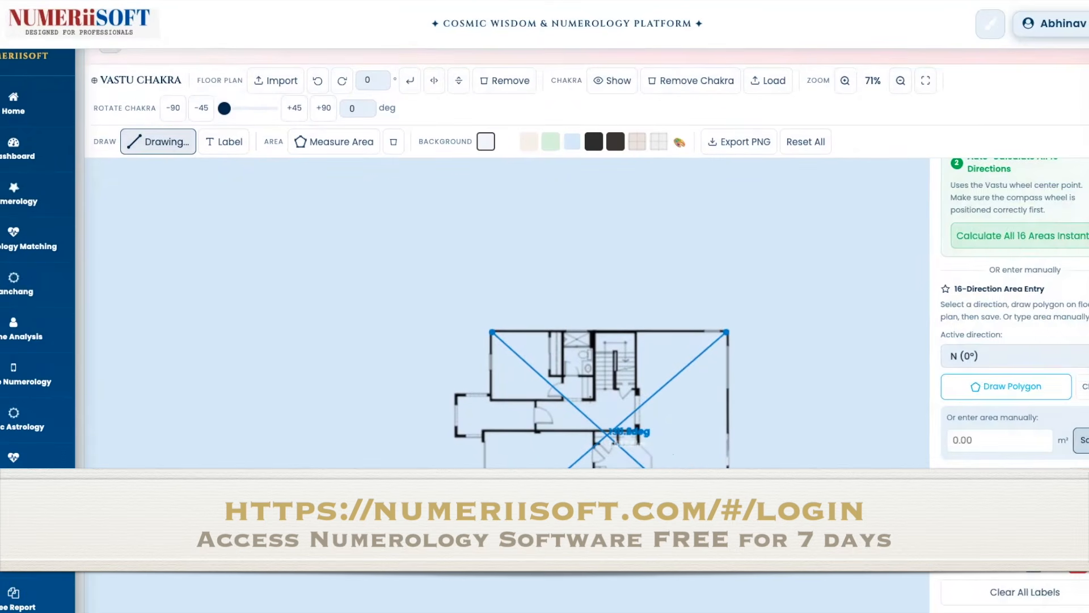
scroll(1010, 340, up, 10)
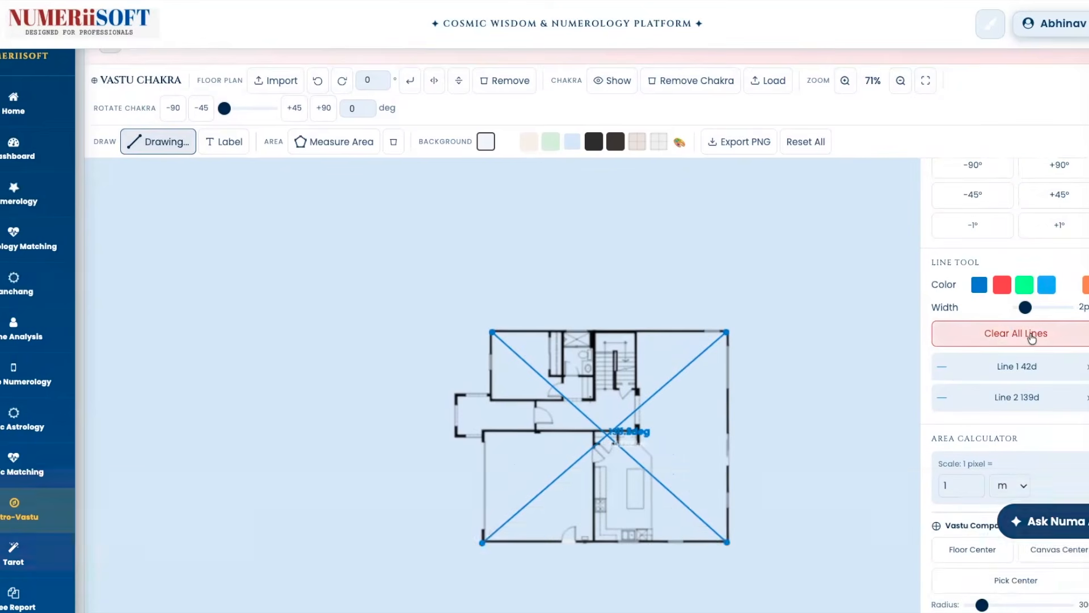
click(1033, 335)
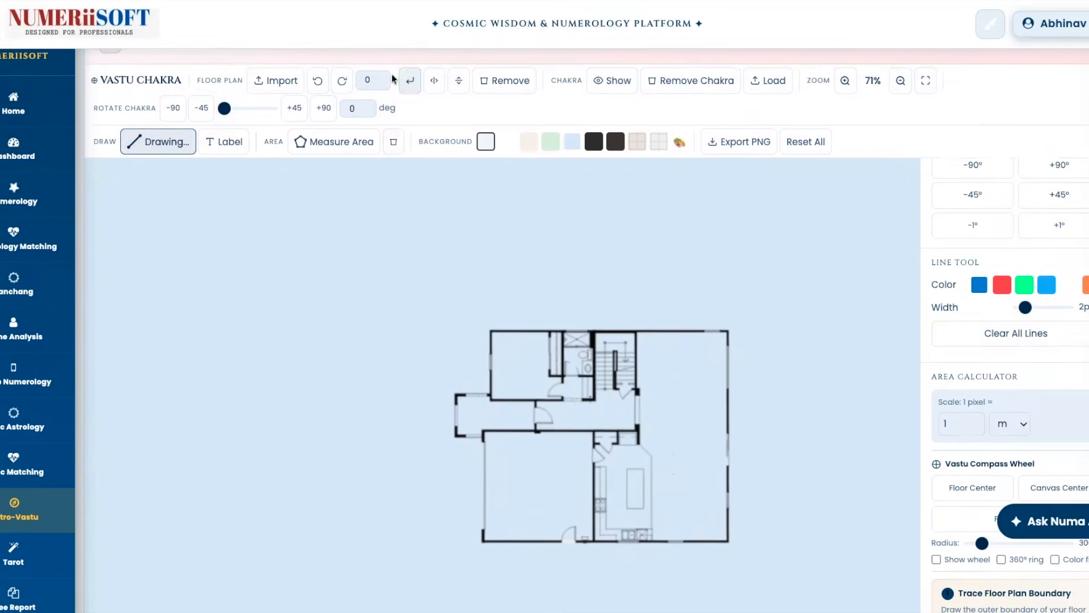
Rotate the floor plan by 10 degrees.
double_click(367, 80)
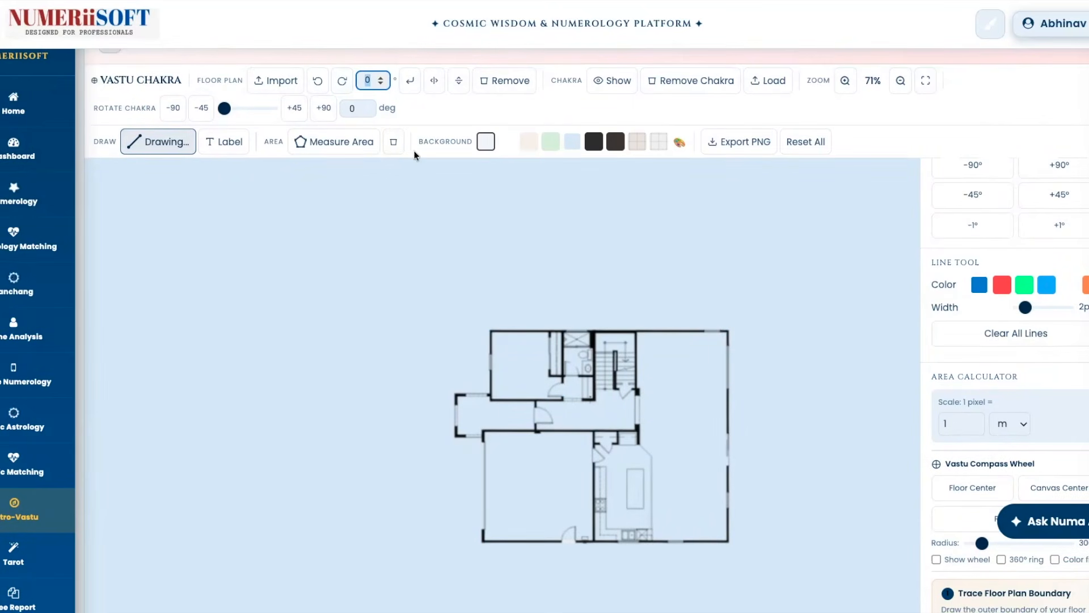
text(10)
click(410, 80)
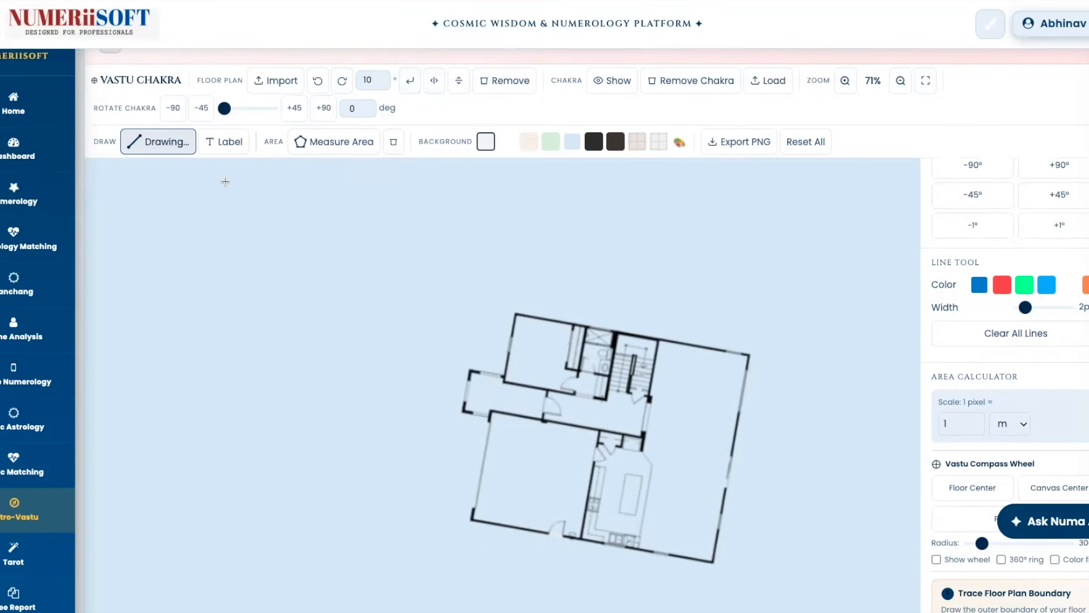
Draw both corner-to-corner diagonals across the rotated floor plan's main rectangle and clear them.
click(175, 147)
click(175, 148)
click(175, 149)
click(177, 152)
click(474, 519)
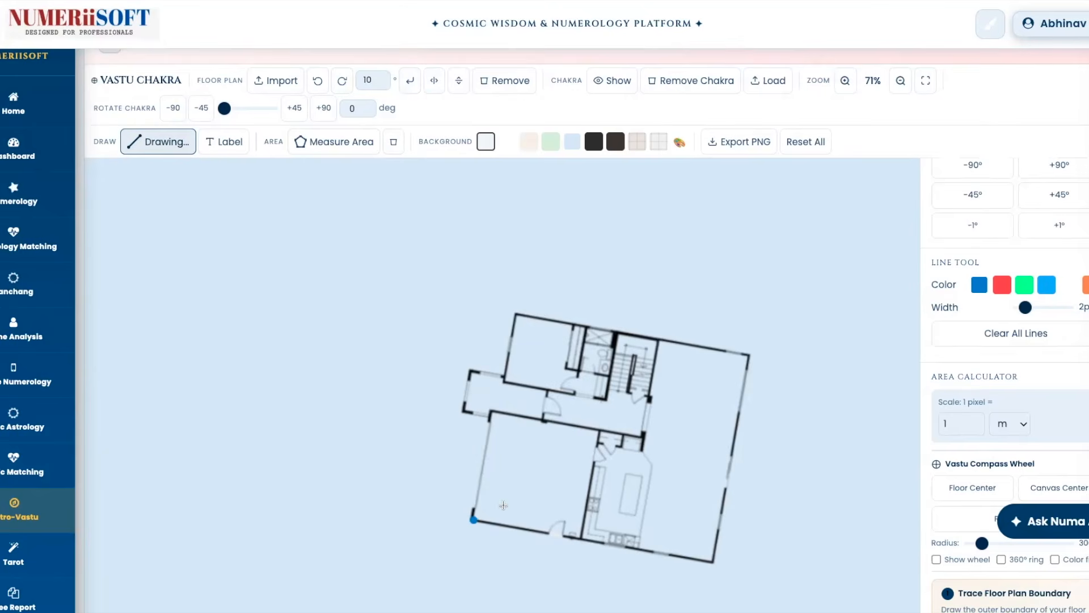
click(748, 354)
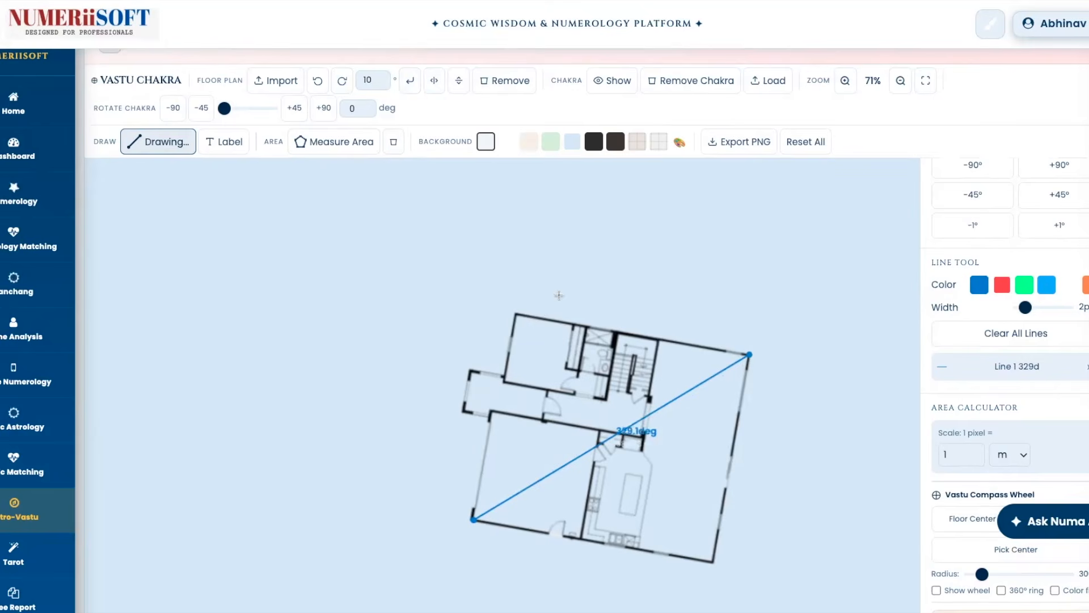
click(518, 314)
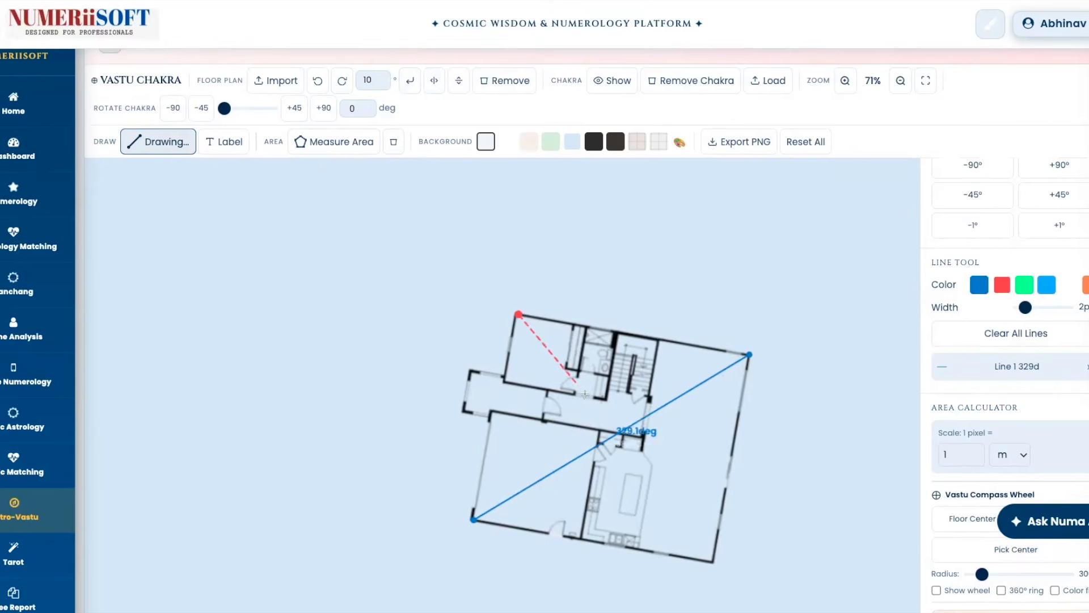
click(709, 562)
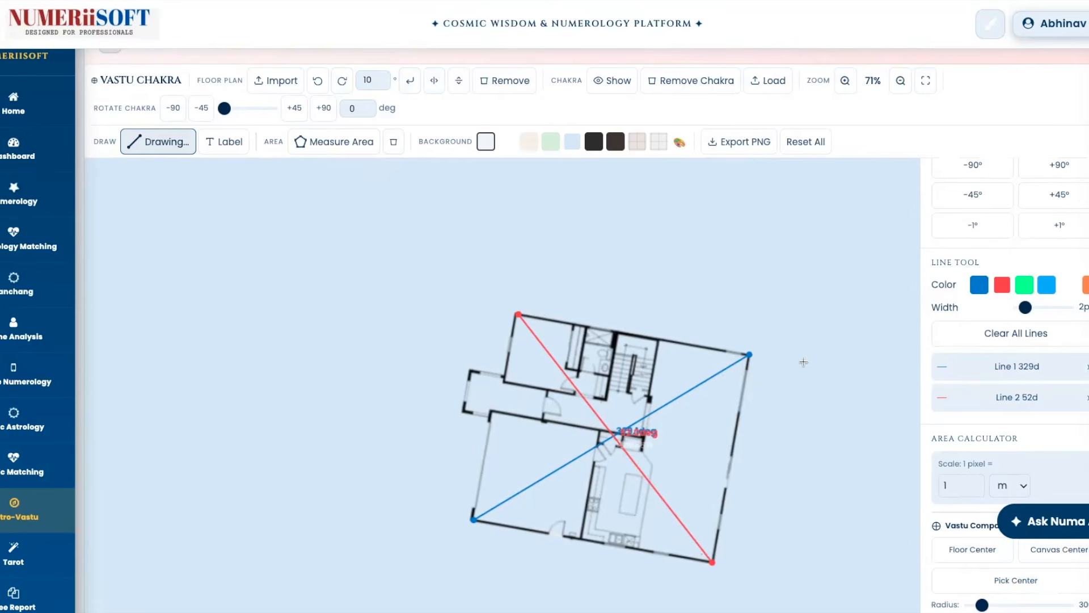
click(971, 334)
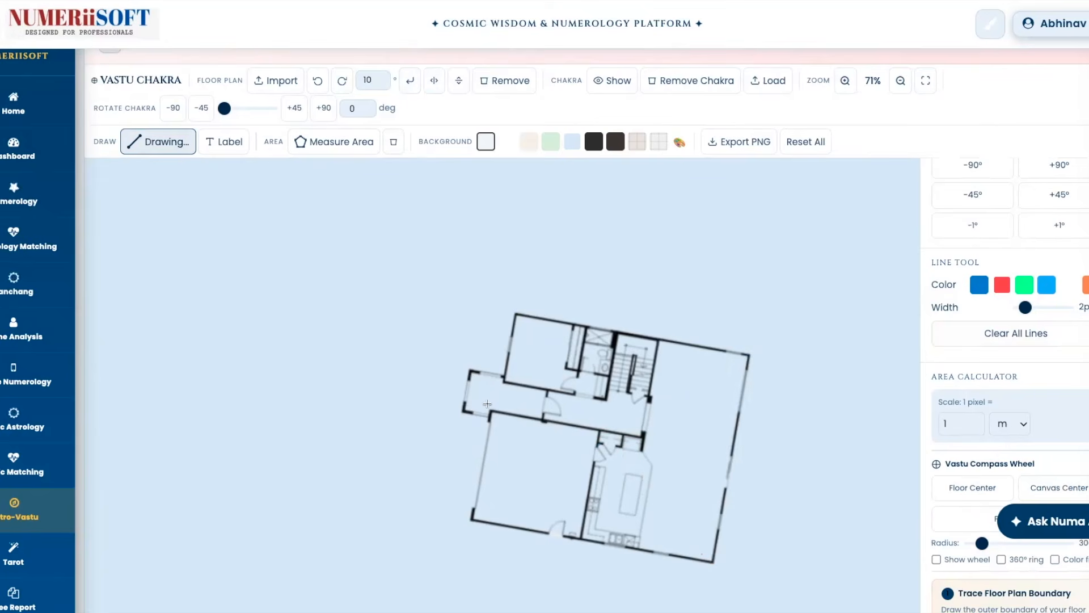
click(470, 370)
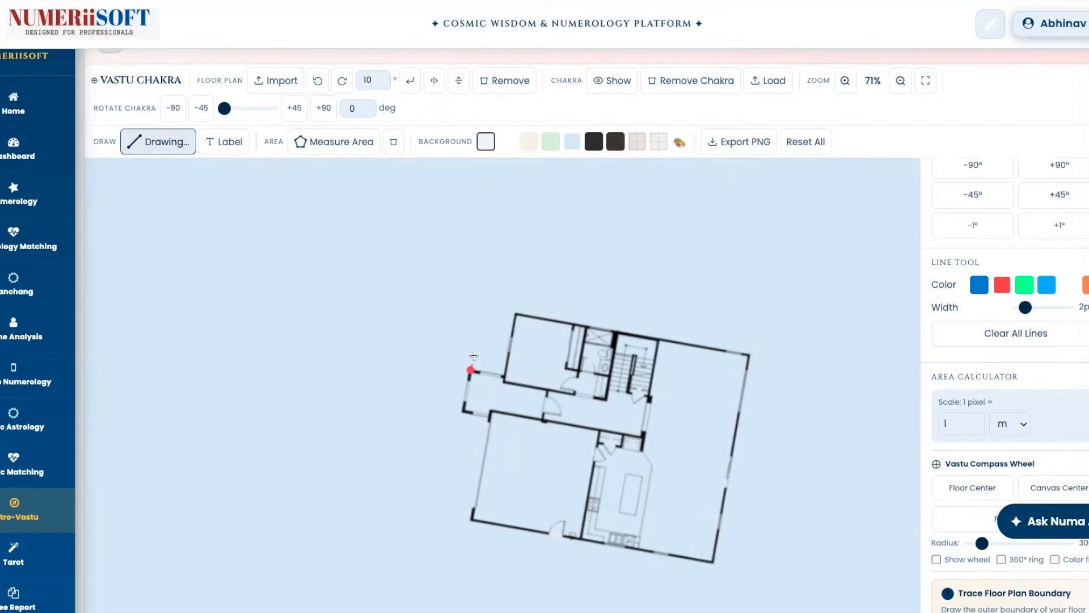
click(483, 306)
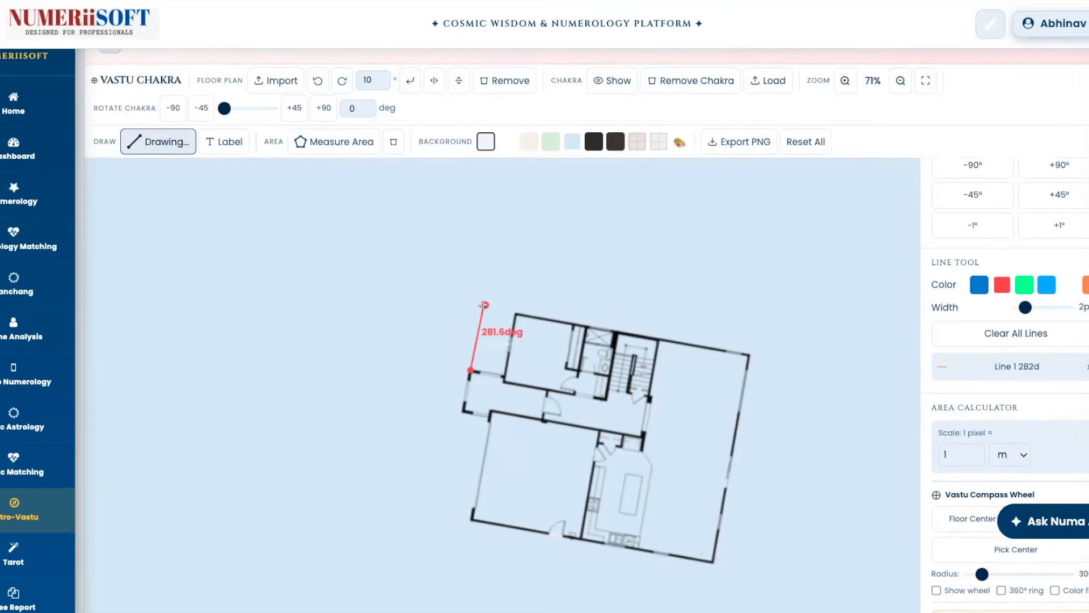
key(ctrl+z)
Draw lines extending the plan's upper and lower walls out to the entrance projection, completing its outline on that side as a rectangle.
click(515, 313)
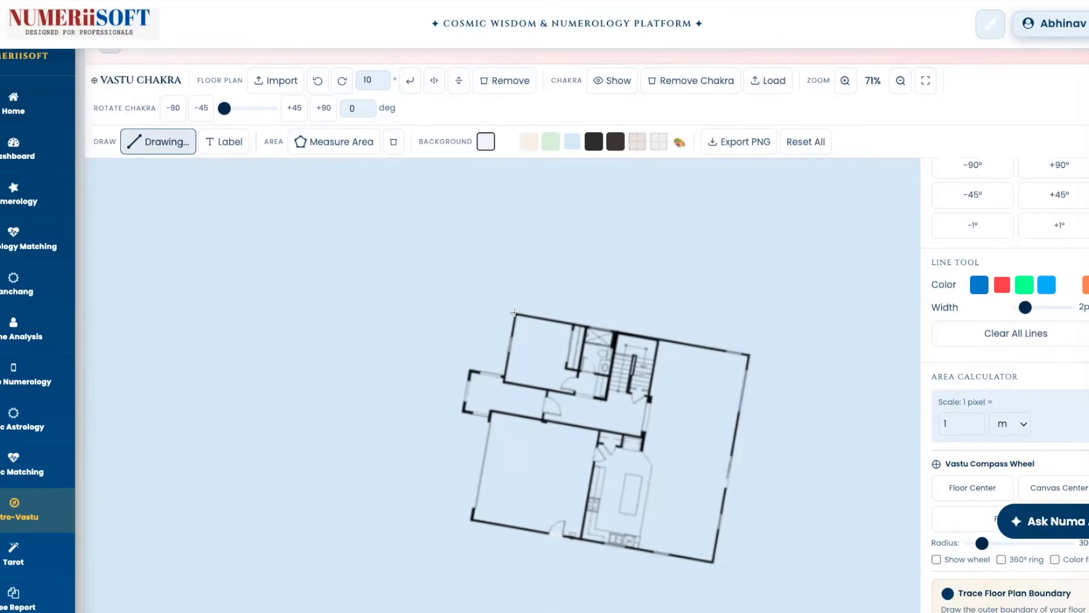
click(476, 306)
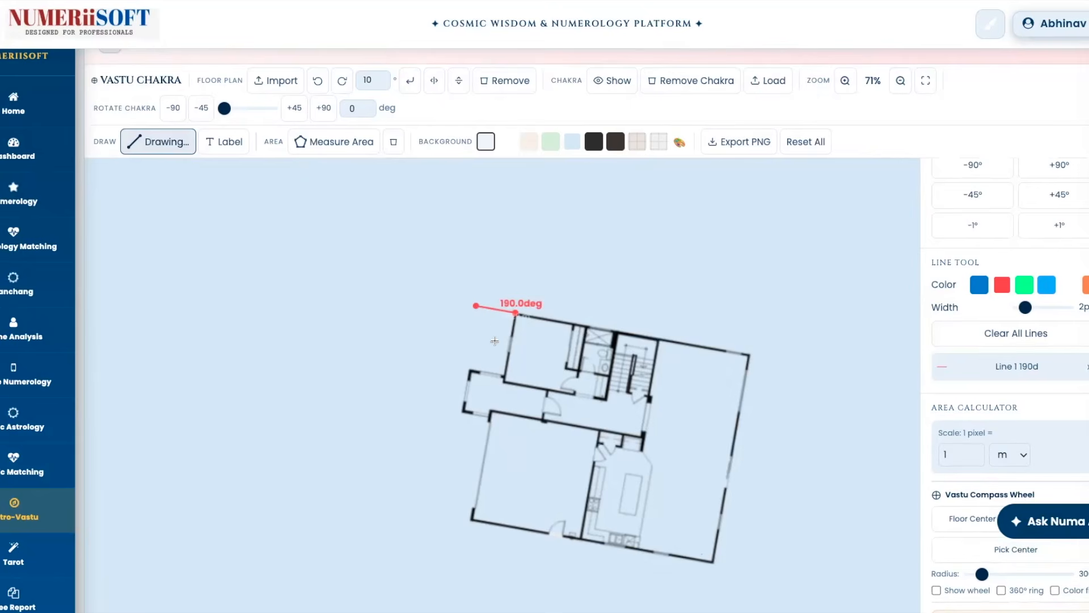
click(482, 307)
click(469, 379)
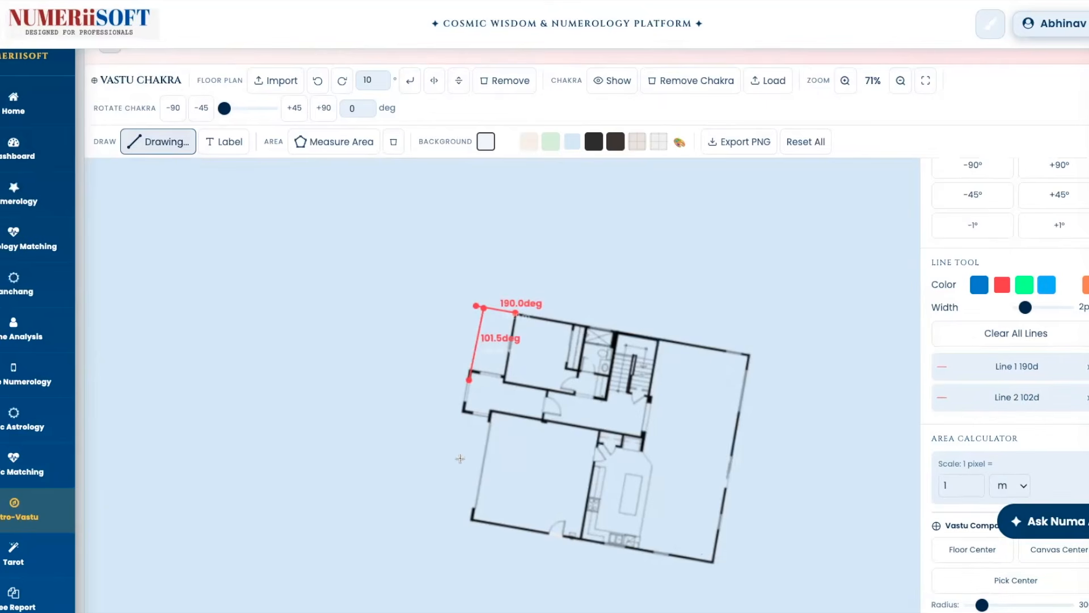
click(463, 407)
click(439, 514)
click(439, 515)
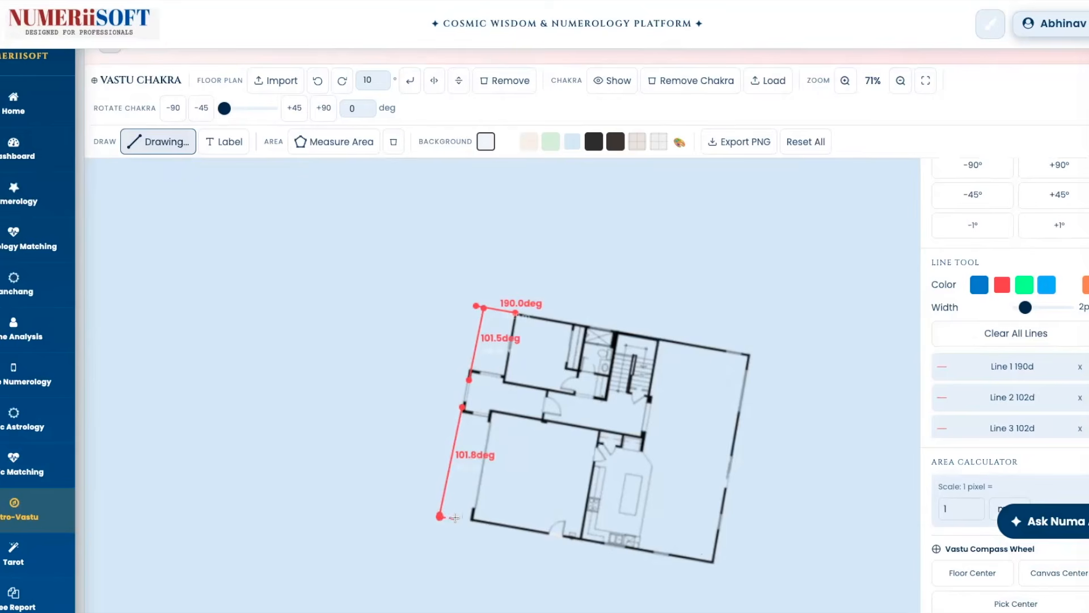
click(470, 520)
Draw two diagonals between the opposite corners of the completed rectangle to locate the plan's centre.
double_click(141, 148)
click(486, 309)
click(714, 559)
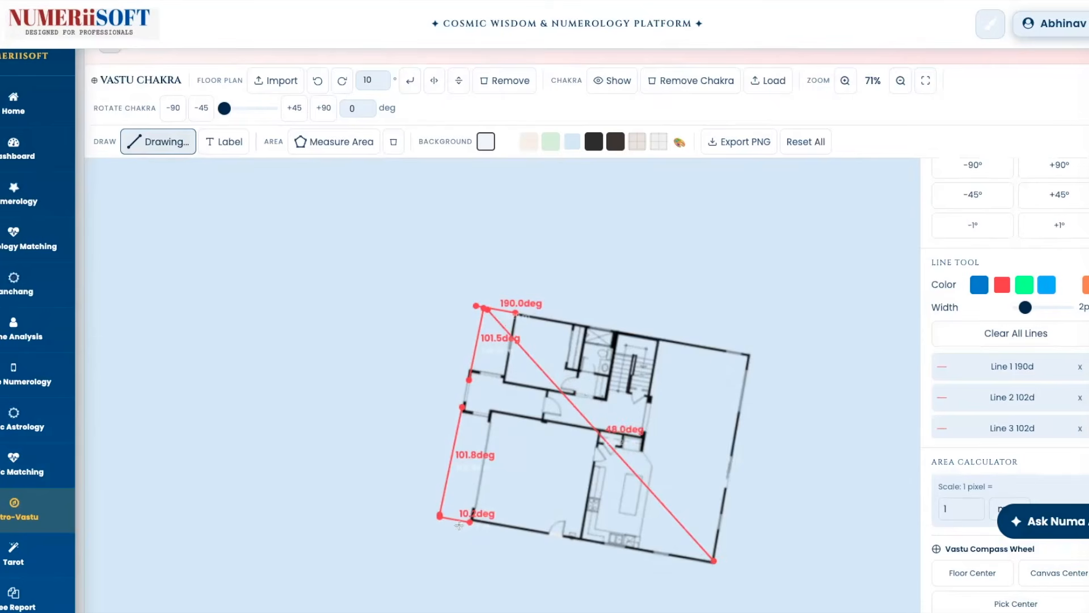
click(440, 516)
click(748, 358)
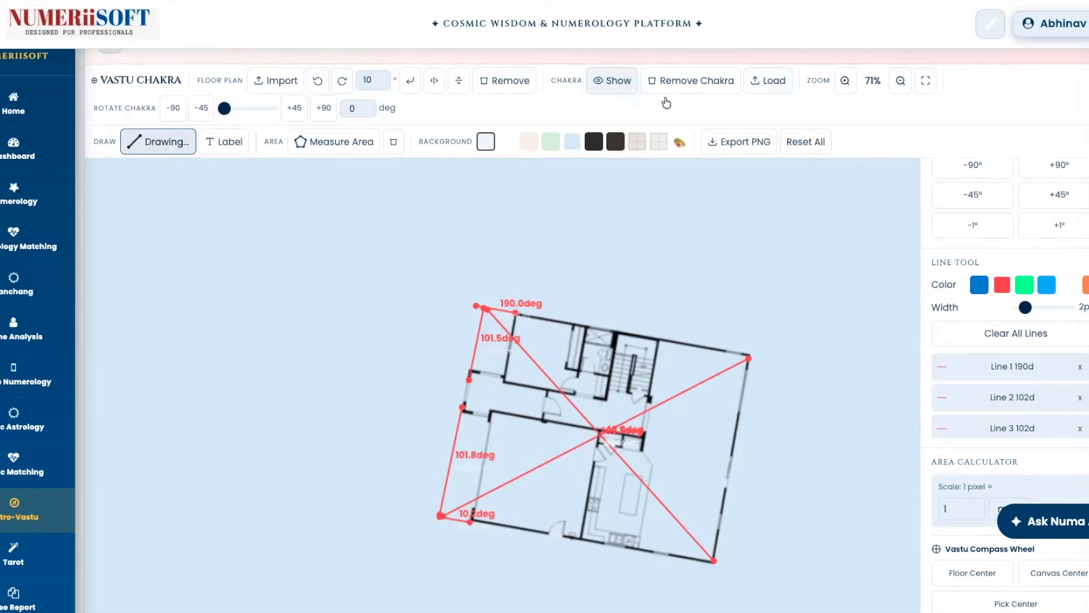
Show the Vastu chakra, leave line drawing, and centre the chakra on the crossing point of the diagonals.
click(601, 77)
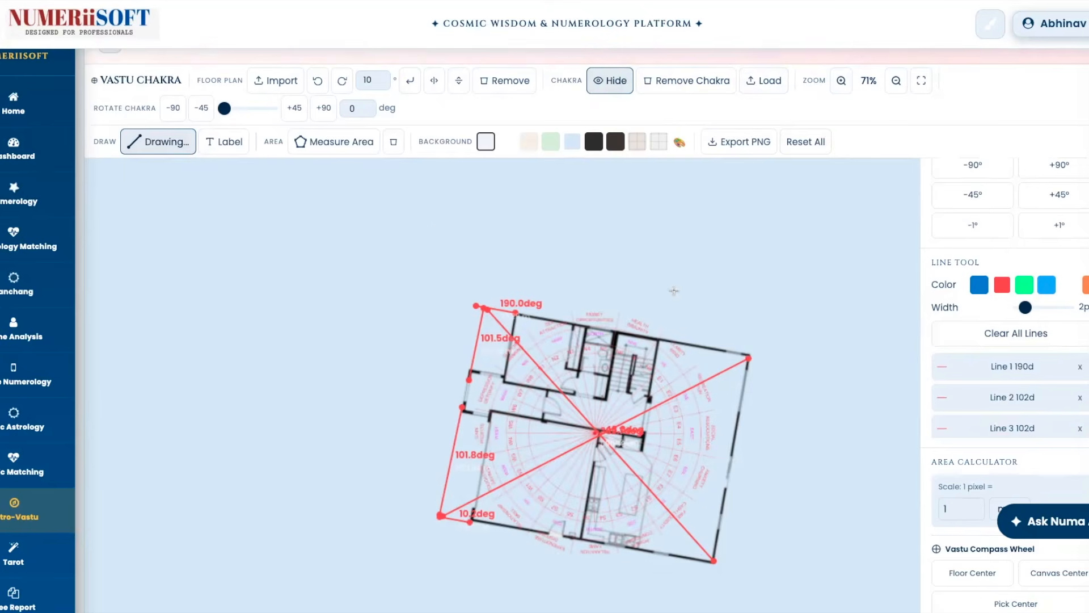
click(142, 143)
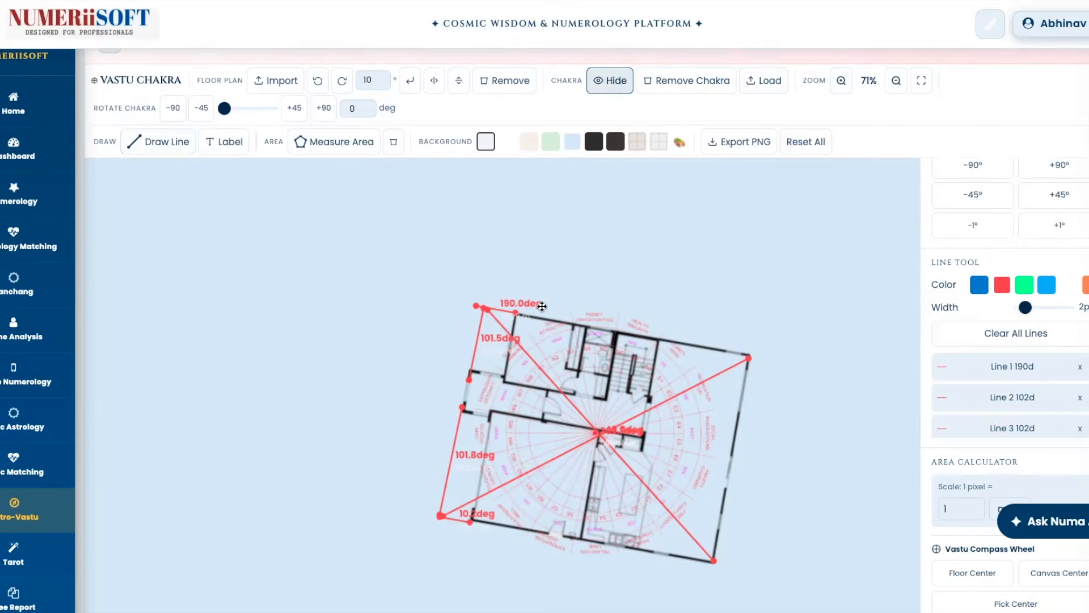
click(611, 317)
drag(614, 314, 615, 323)
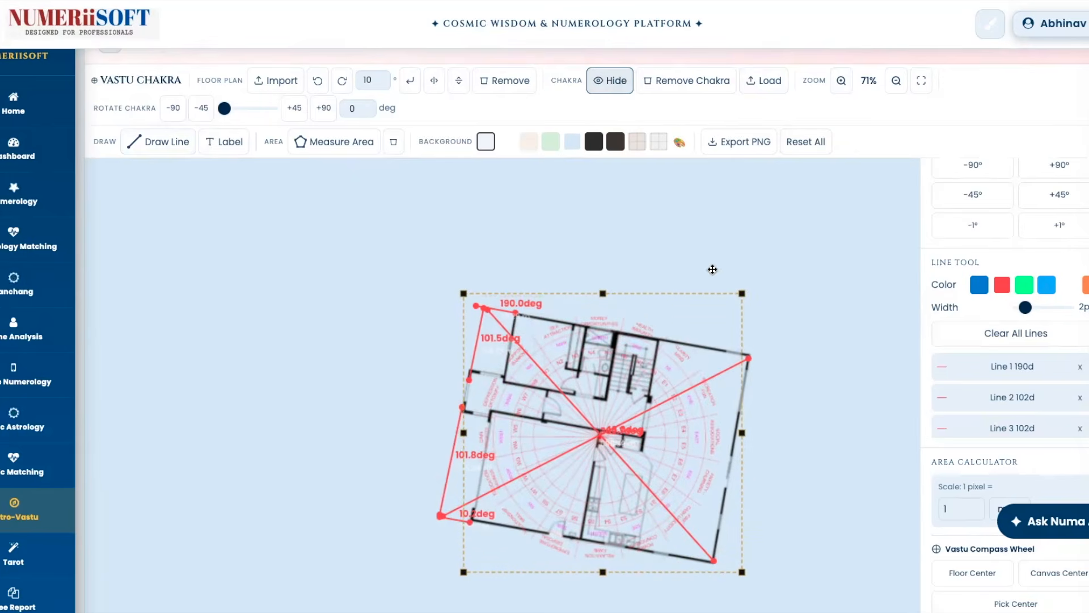
Enlarge the chakra until its rings surround the floor plan, keeping its centre on the diagonals' crossing.
drag(742, 294, 844, 258)
drag(792, 296, 794, 289)
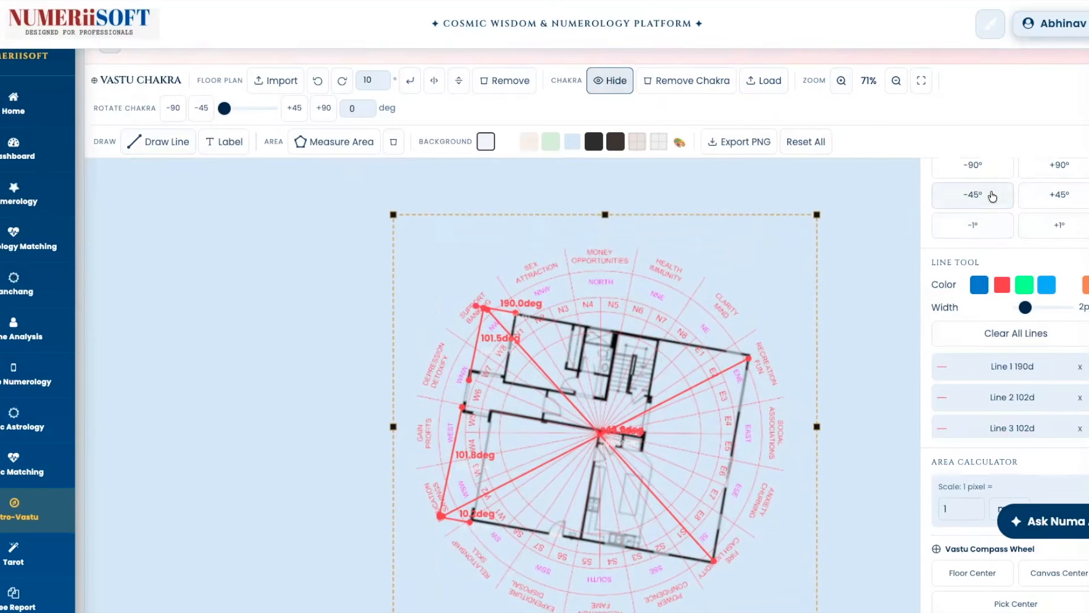
Try rotating the chakra by -90° and turn it back by +90°.
click(977, 169)
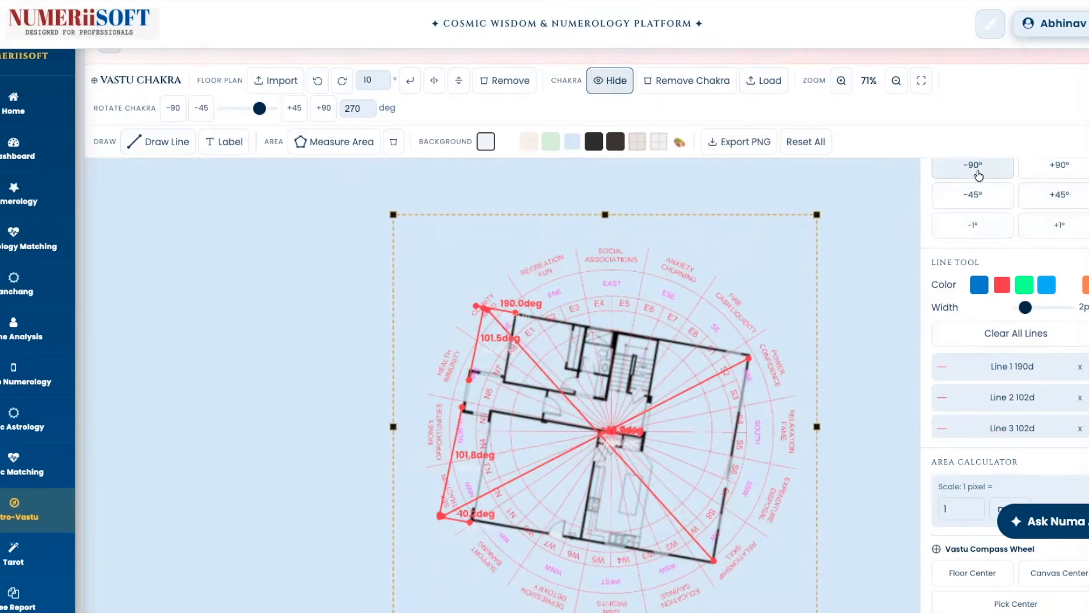
click(1040, 171)
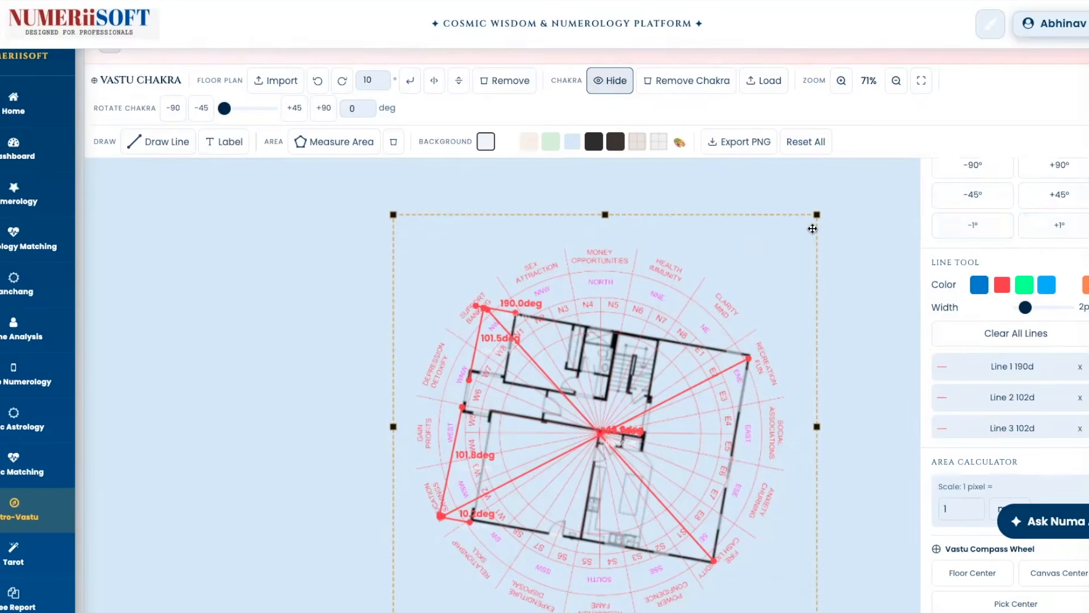
Set the canvas background to the light cream colour.
click(841, 82)
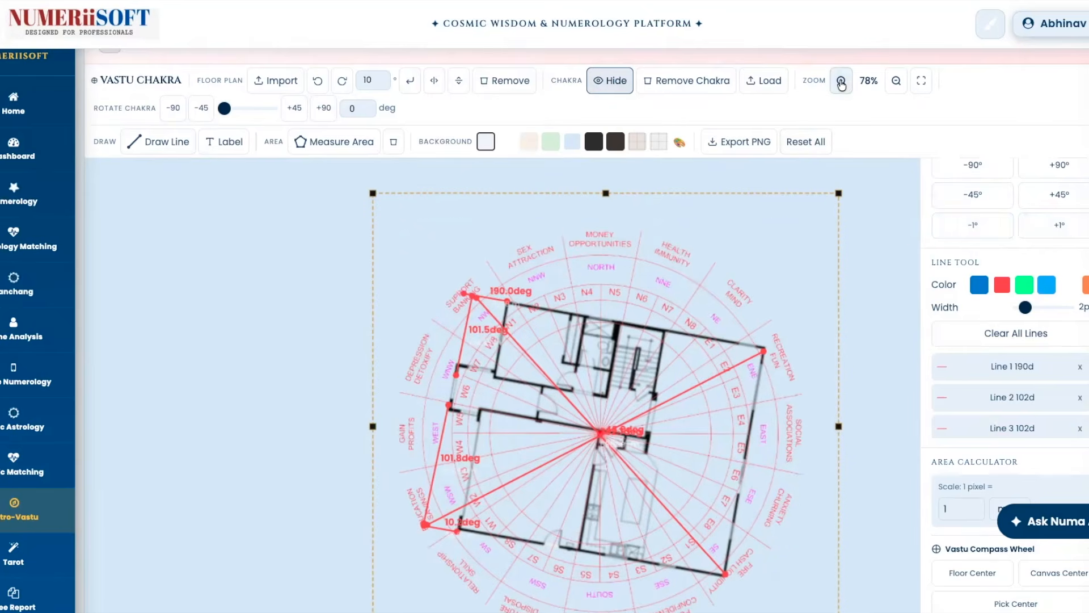
click(896, 80)
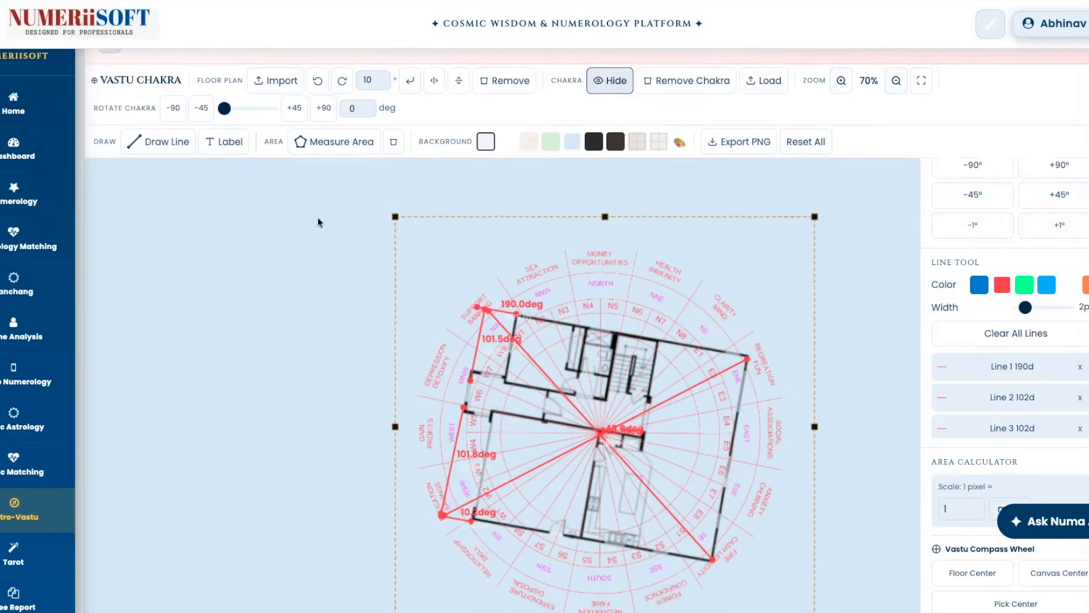
click(528, 145)
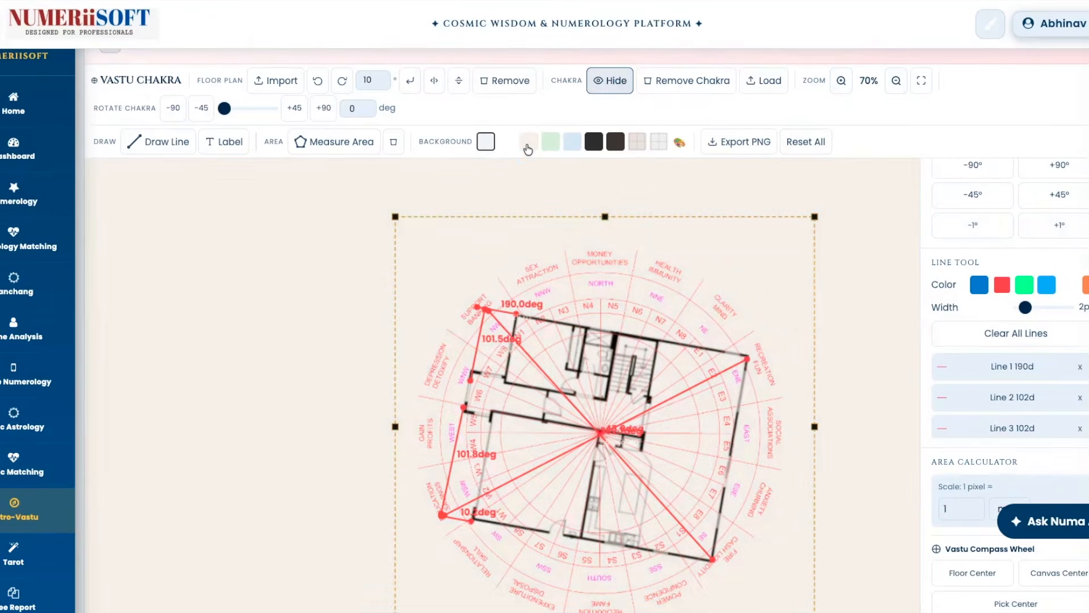
Try the dark and grid canvas backgrounds, open the custom colour picker, and restore the light cream background.
click(594, 142)
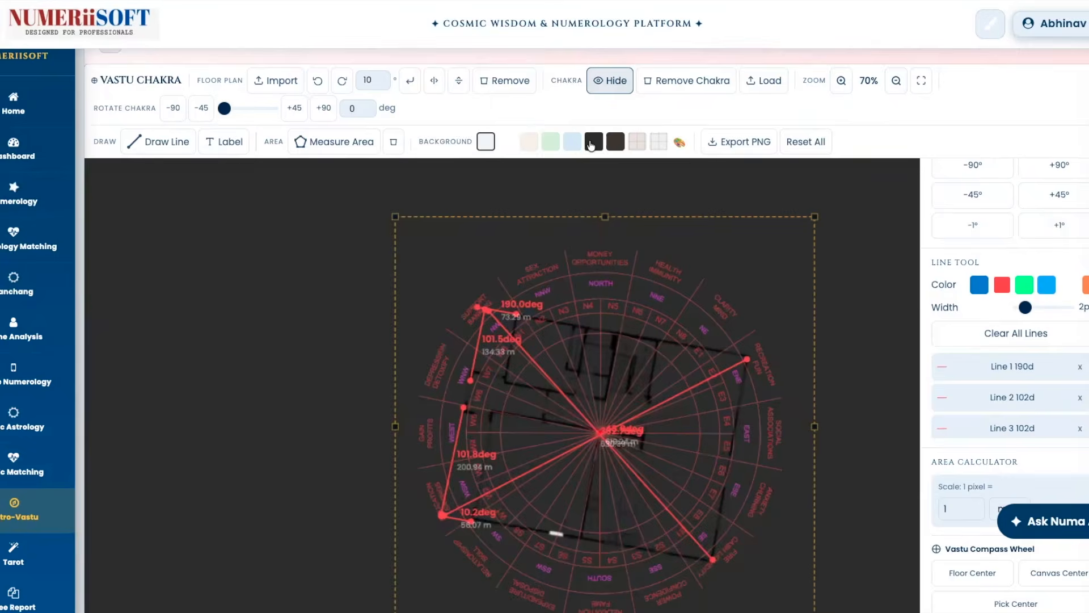
click(637, 147)
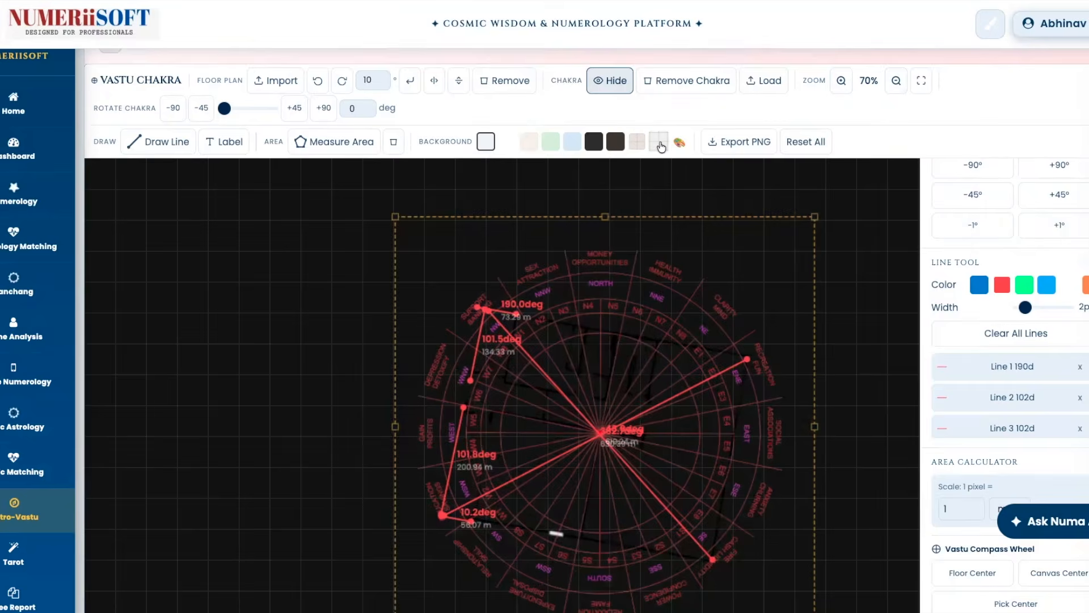
click(658, 142)
click(680, 143)
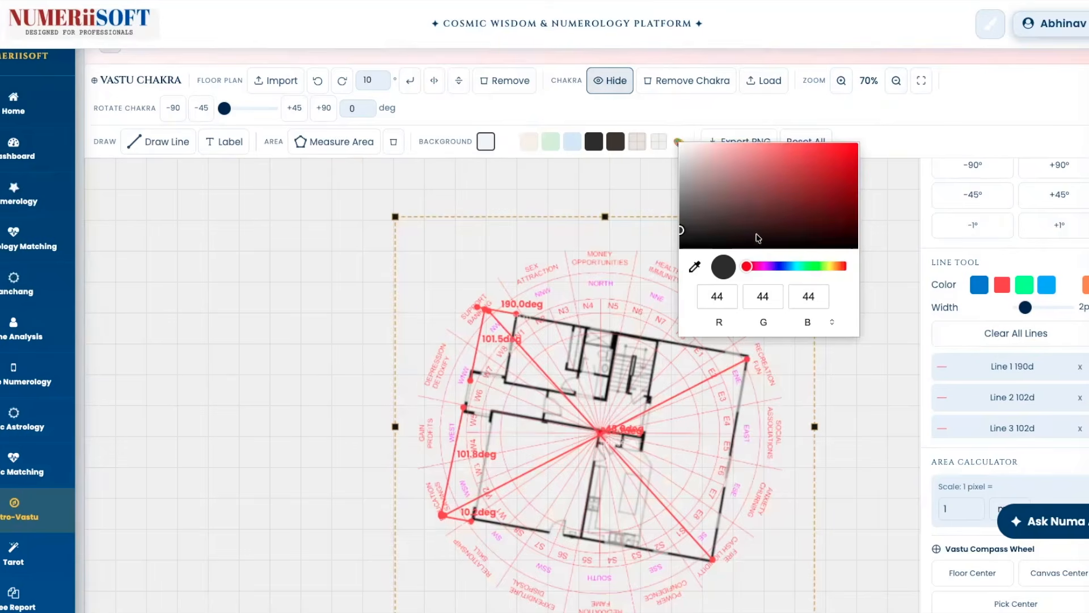
click(615, 146)
click(528, 146)
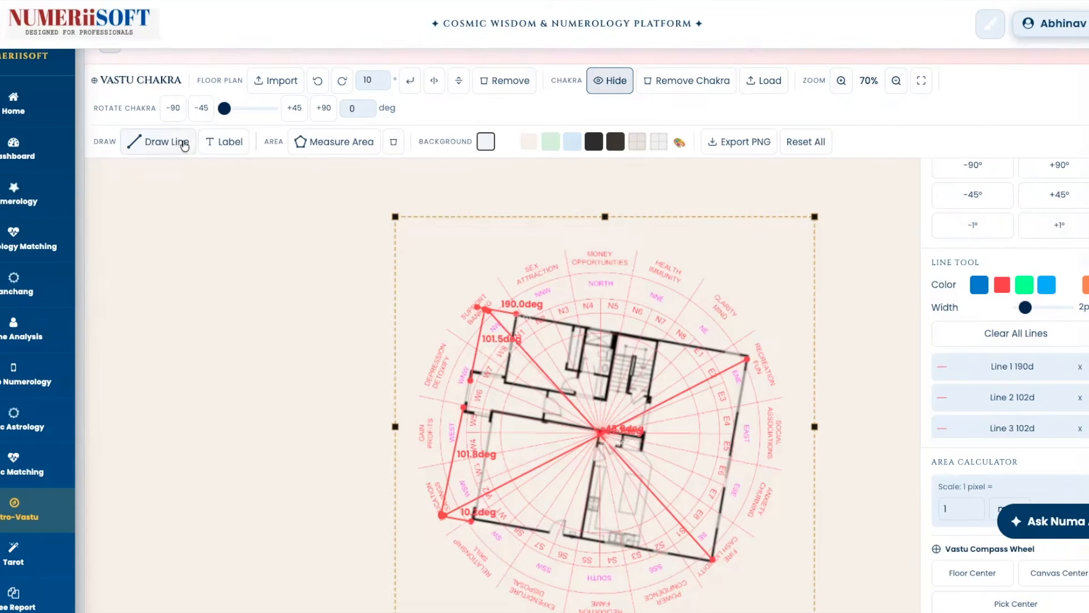
Try rotating the chakra to 10° and reset its rotation to 0°.
double_click(353, 108)
text(10)
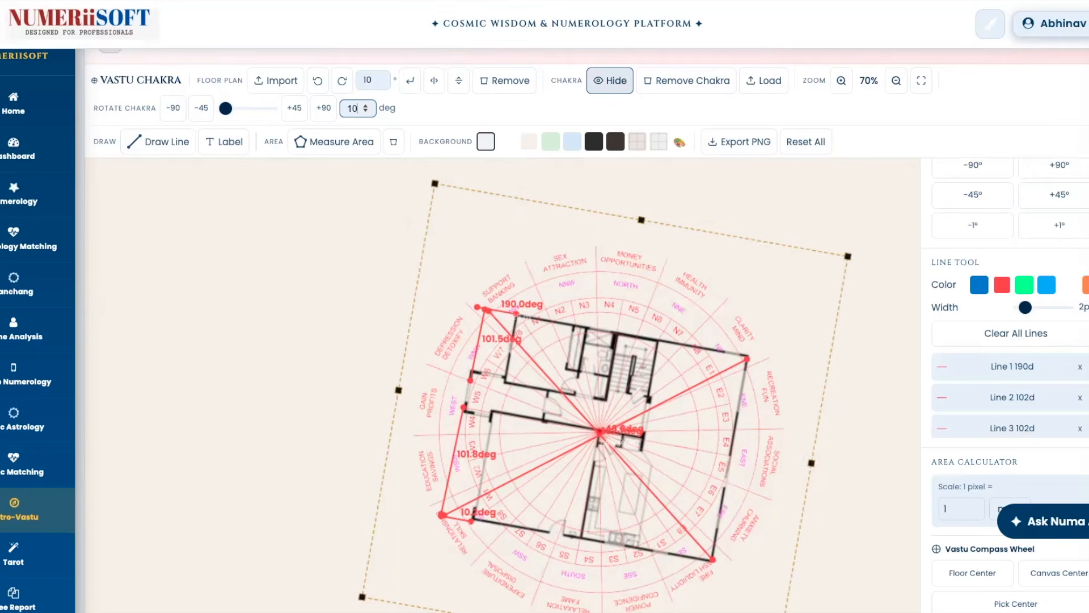
key(BackSpace)
key(BackSpace)
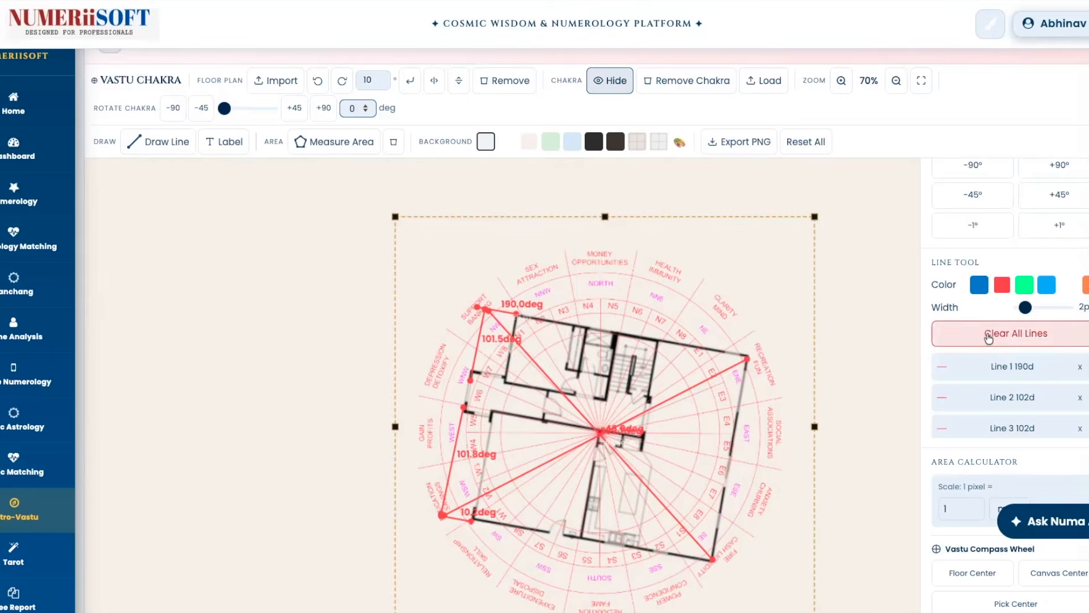
Clear all the drawn lines so that only the floor plan and chakra remain.
click(1037, 339)
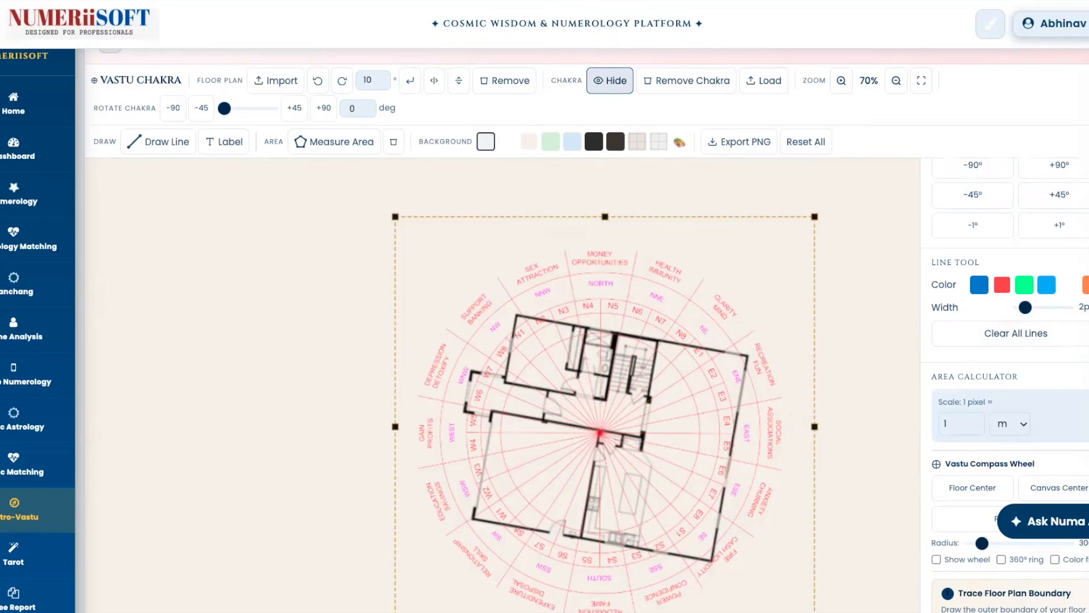
scroll(587, 329, down, 3)
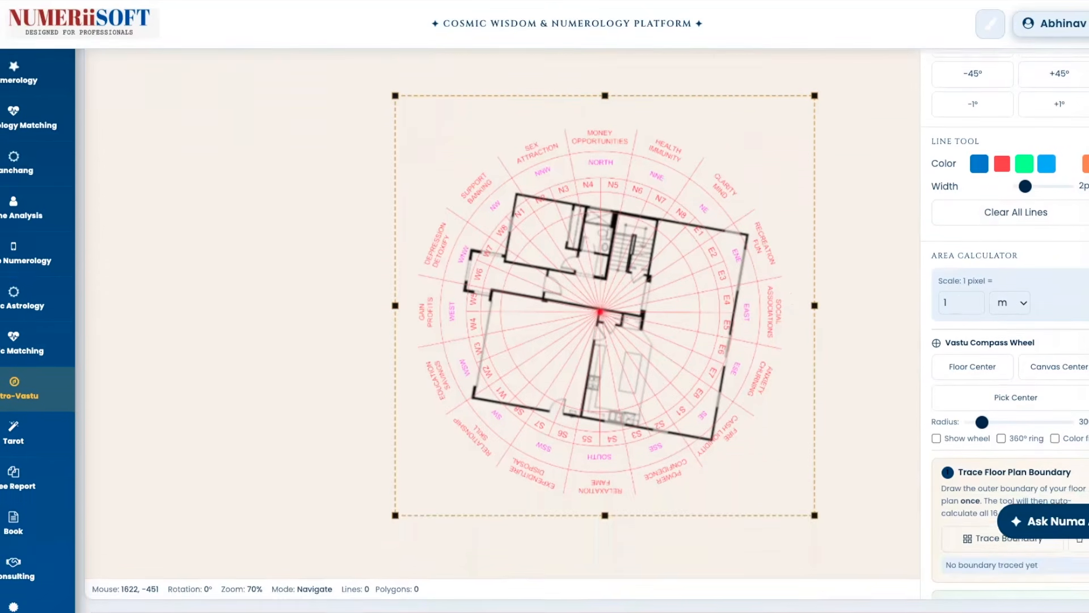
scroll(587, 329, up, 1)
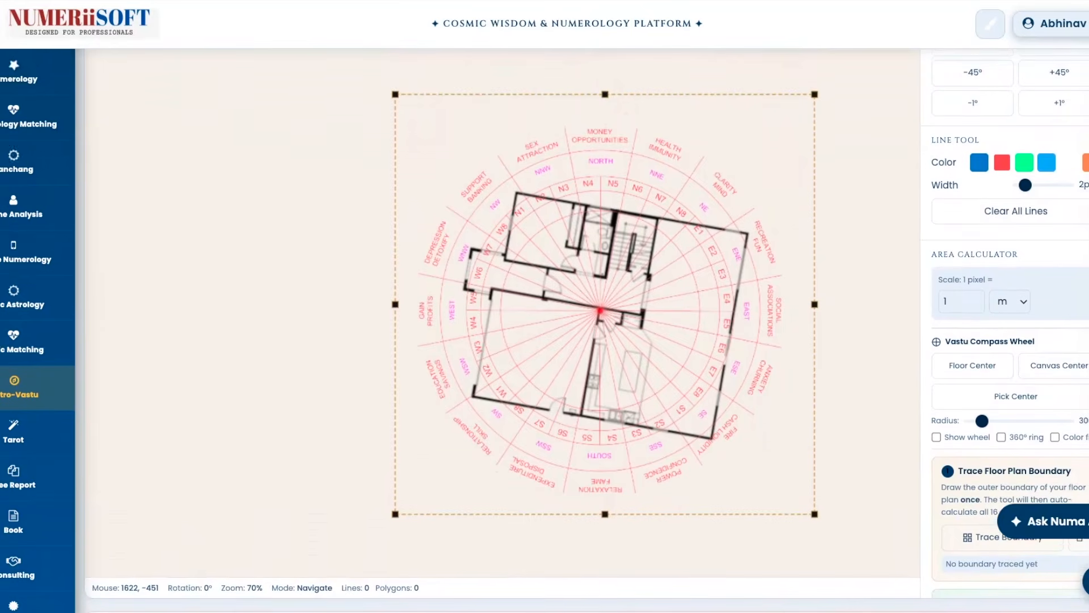
scroll(587, 329, up, 1)
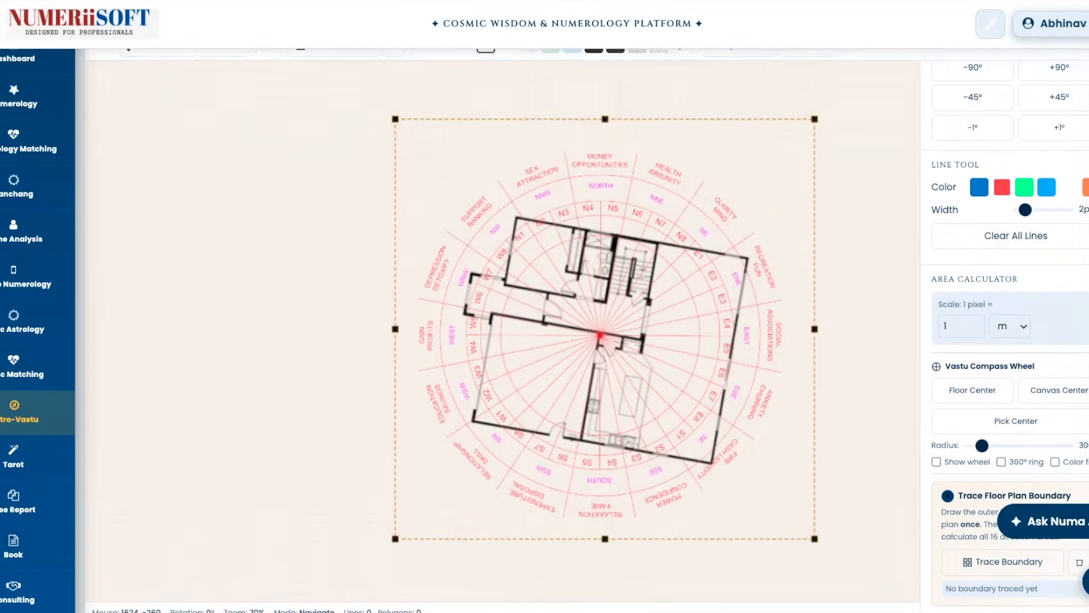
Show the Astro Vastu lines of all the planets on the canvas.
scroll(1010, 335, down, 5)
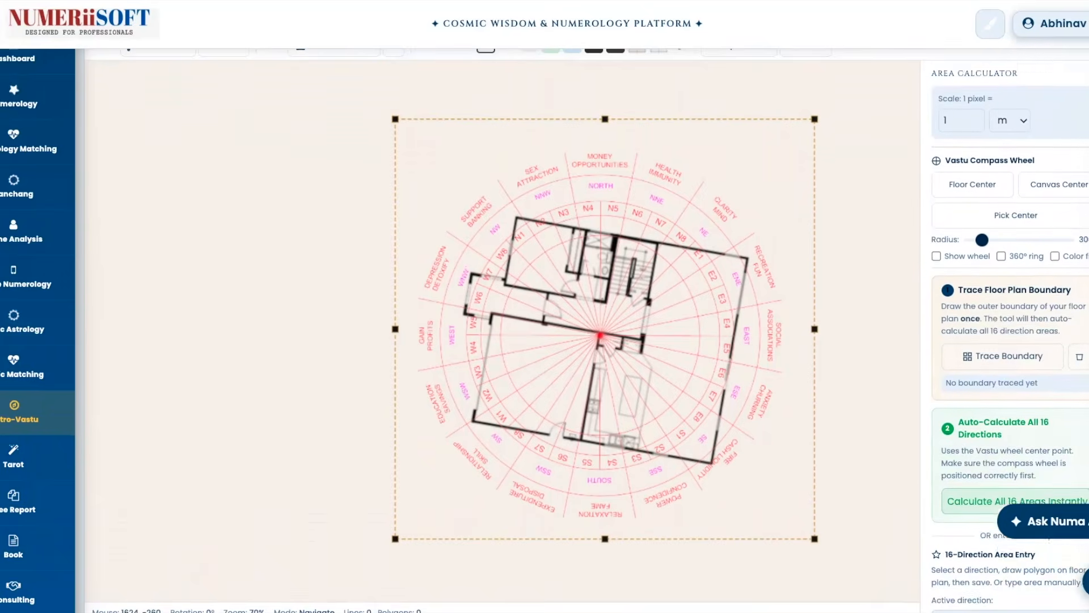
scroll(1010, 335, down, 10)
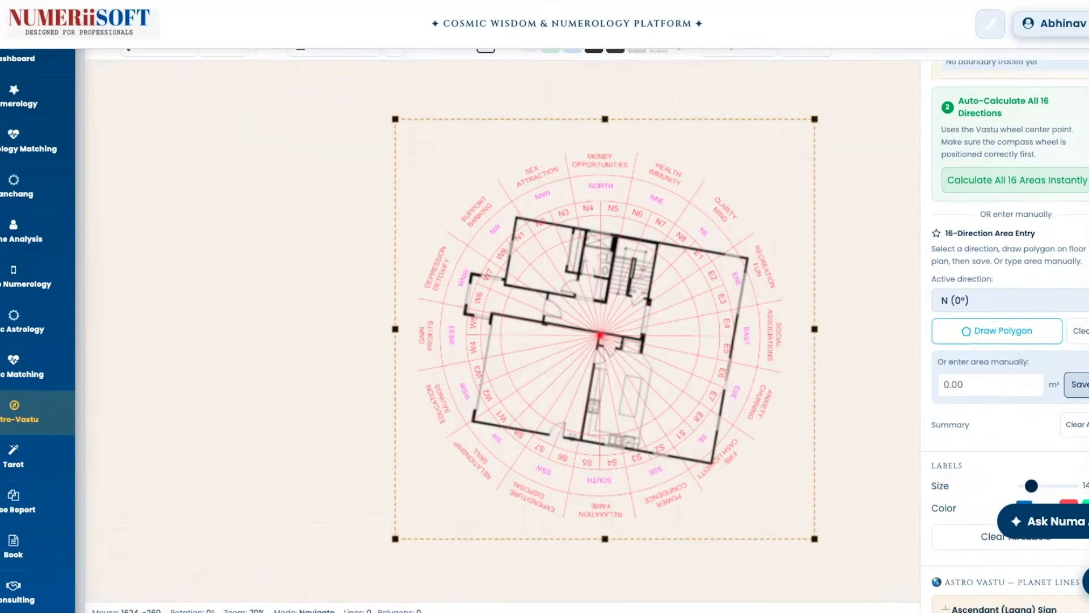
scroll(1009, 334, down, 1)
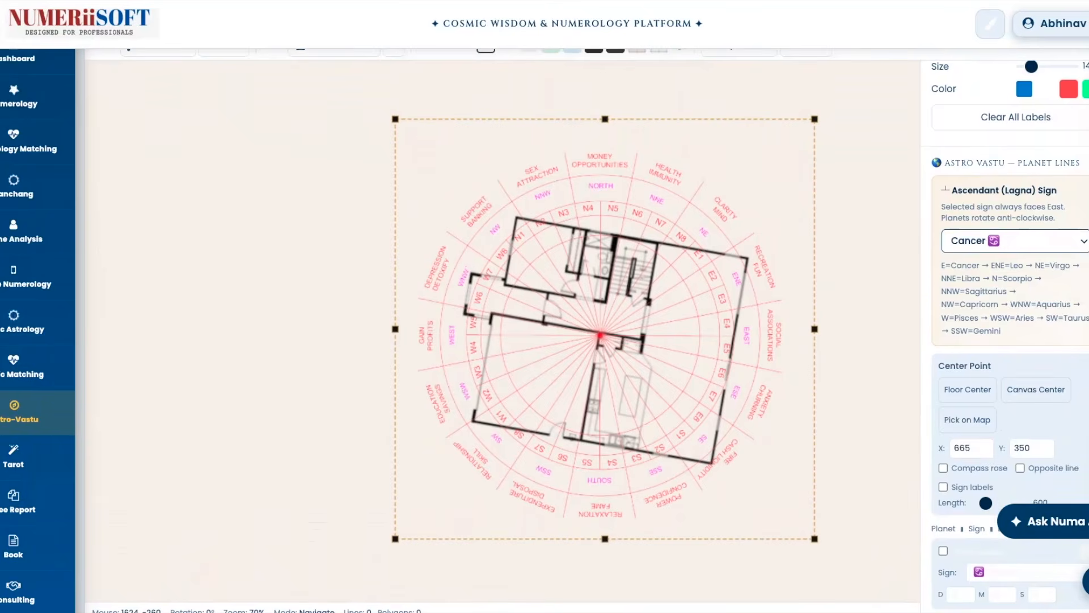
scroll(1010, 335, down, 4)
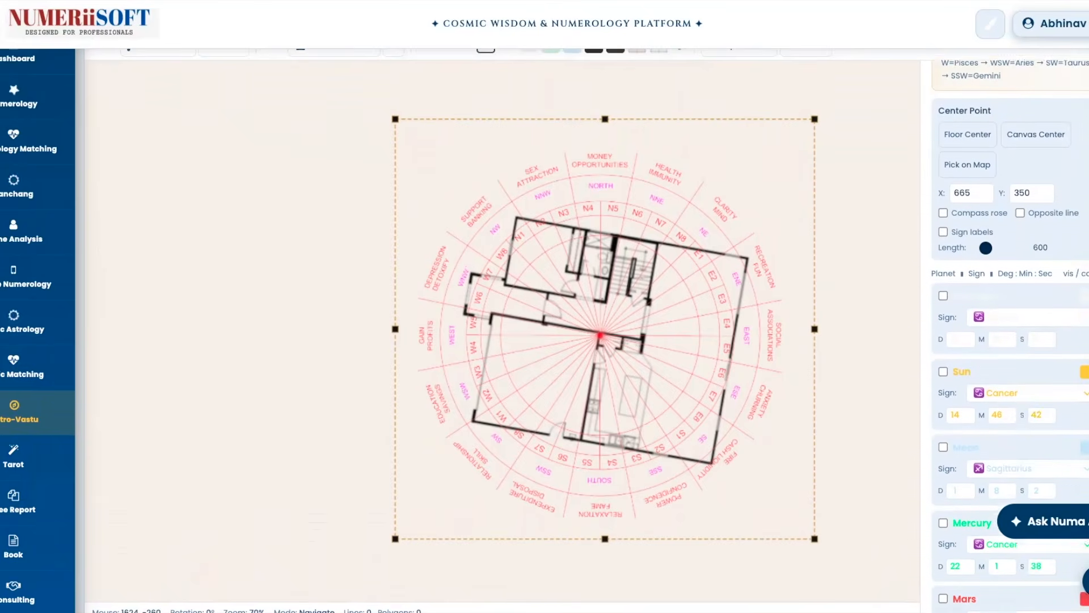
scroll(1009, 334, down, 1)
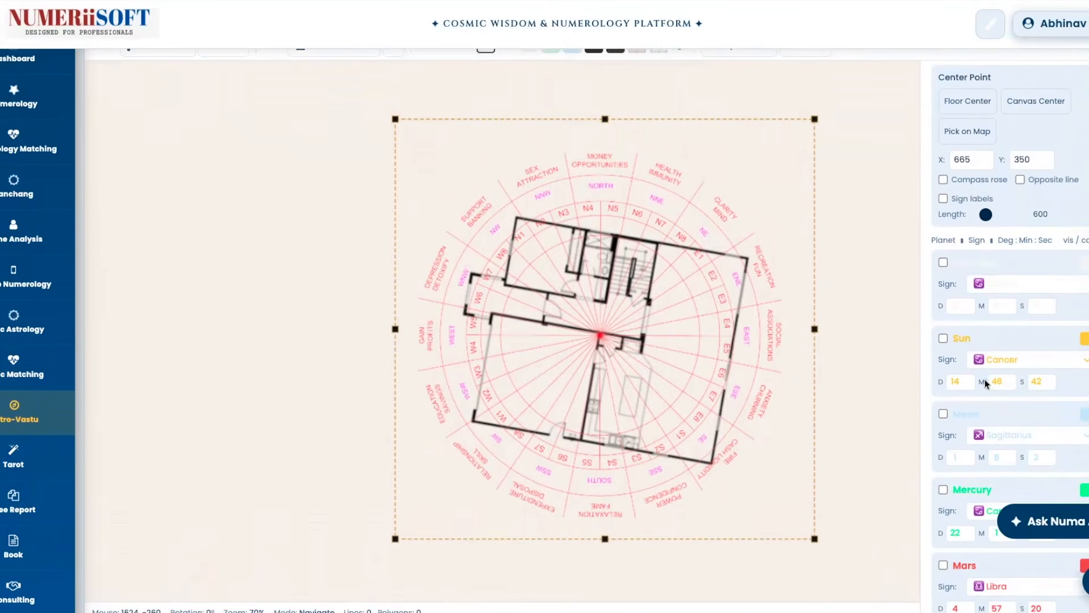
scroll(1010, 335, down, 5)
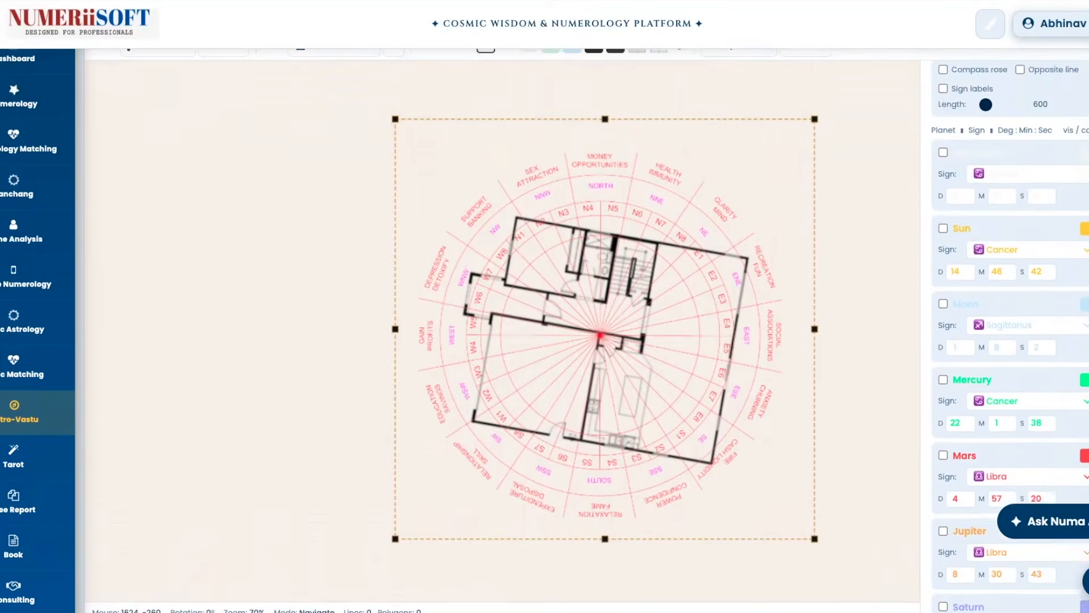
scroll(1010, 334, down, 5)
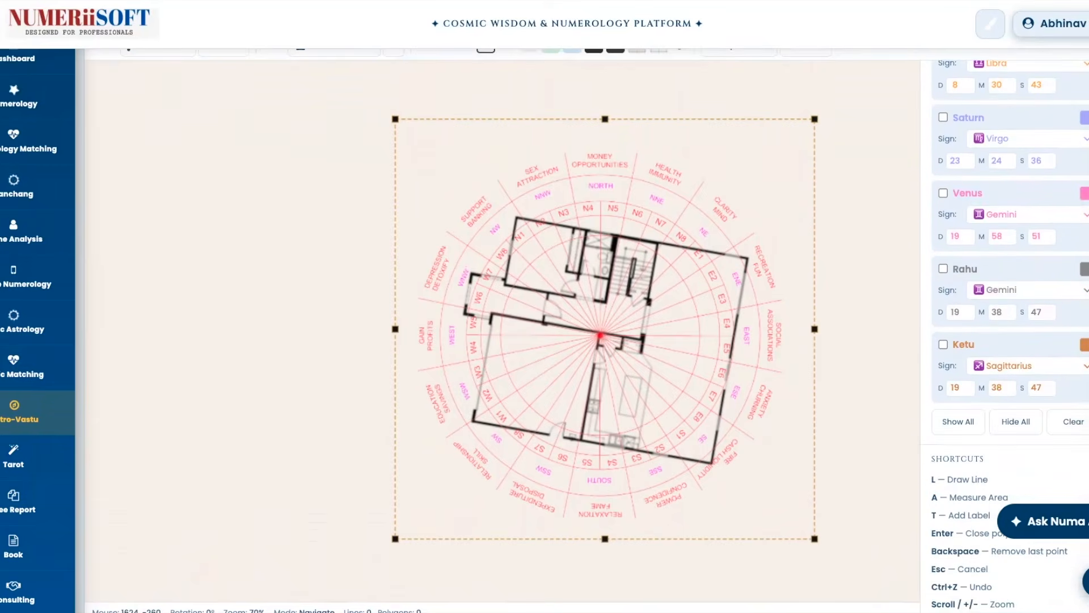
click(964, 426)
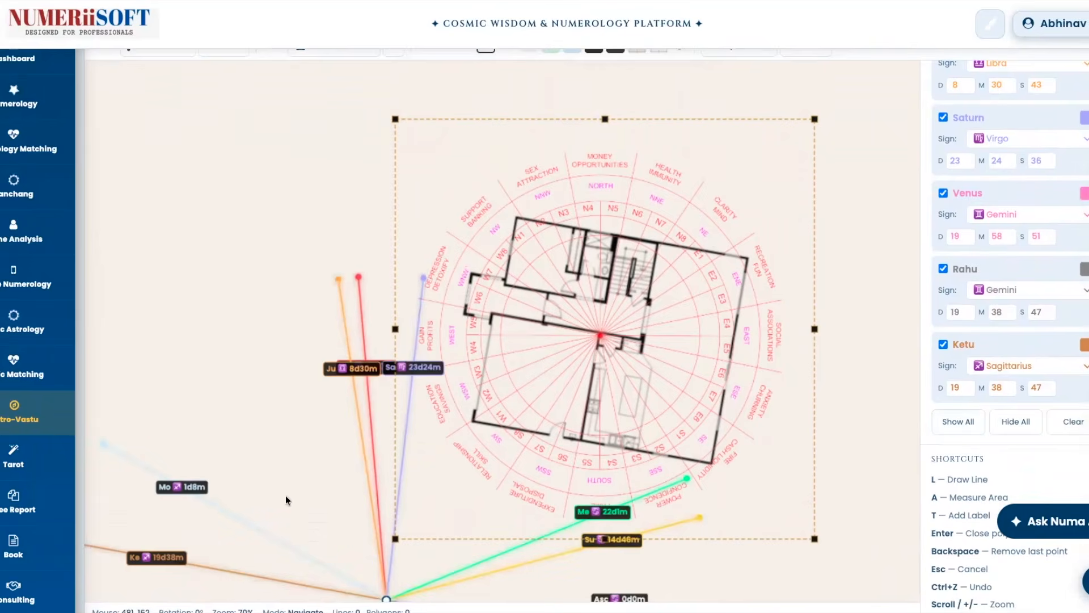
Try picking the planet lines' centre point on the map, and set it to the floor plan's centre.
drag(381, 593, 408, 464)
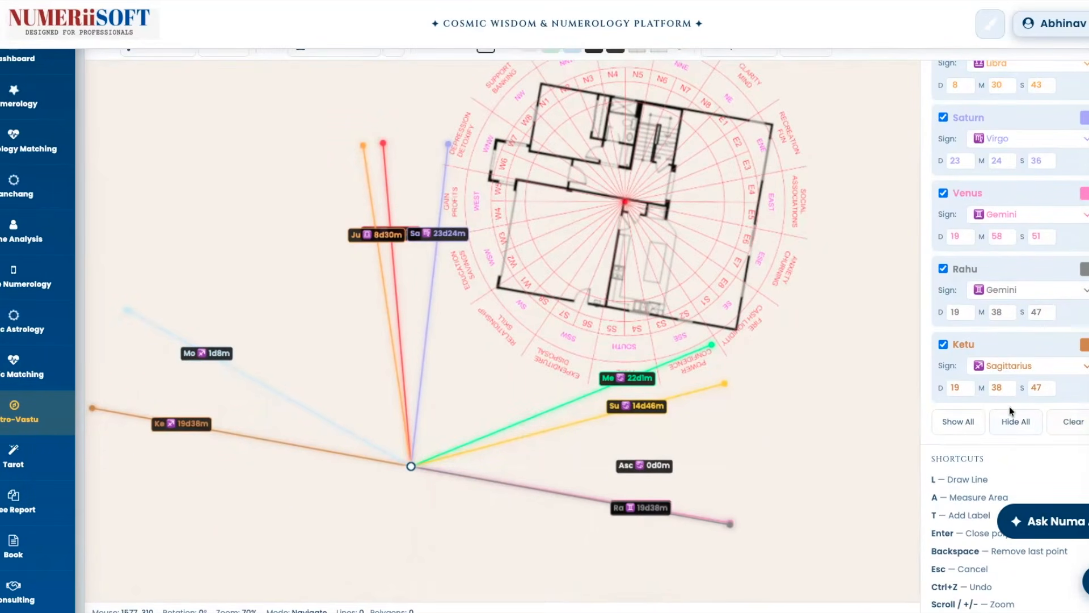
scroll(1010, 409, up, 5)
scroll(1012, 414, up, 6)
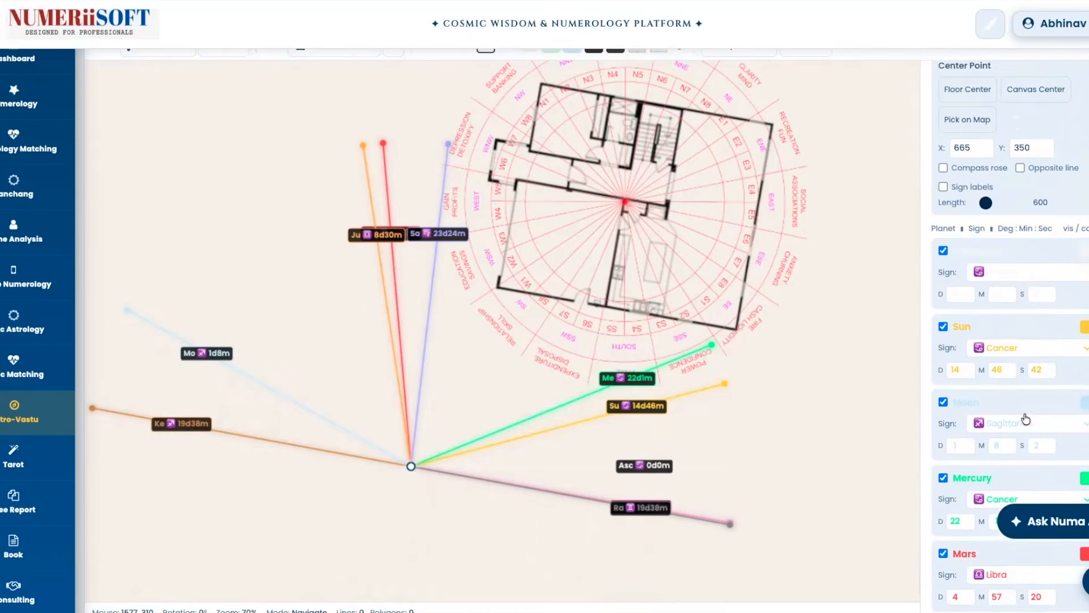
scroll(1020, 340, up, 2)
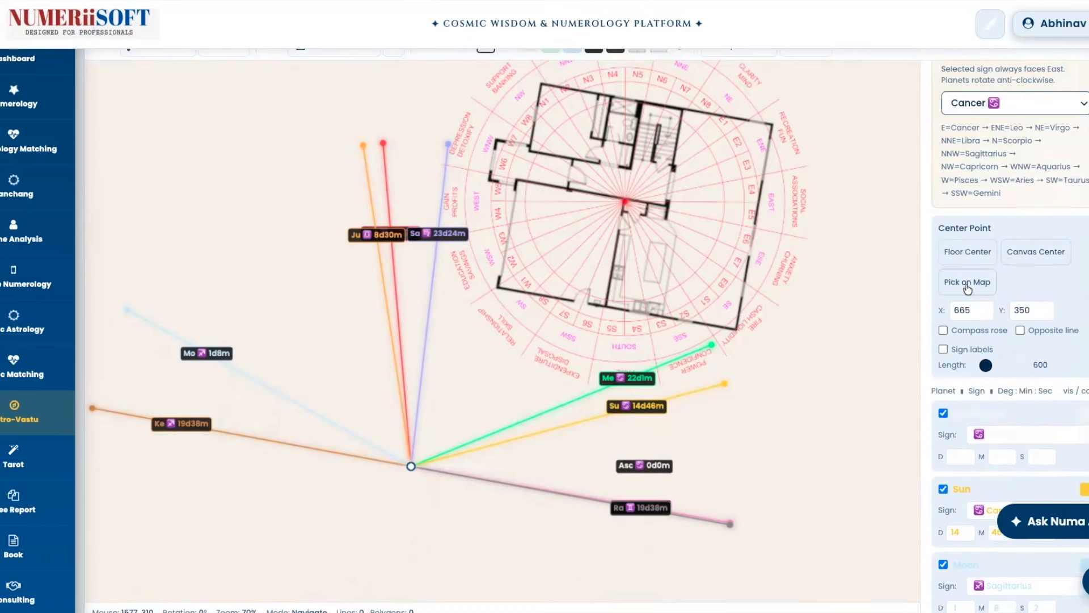
click(967, 289)
click(417, 462)
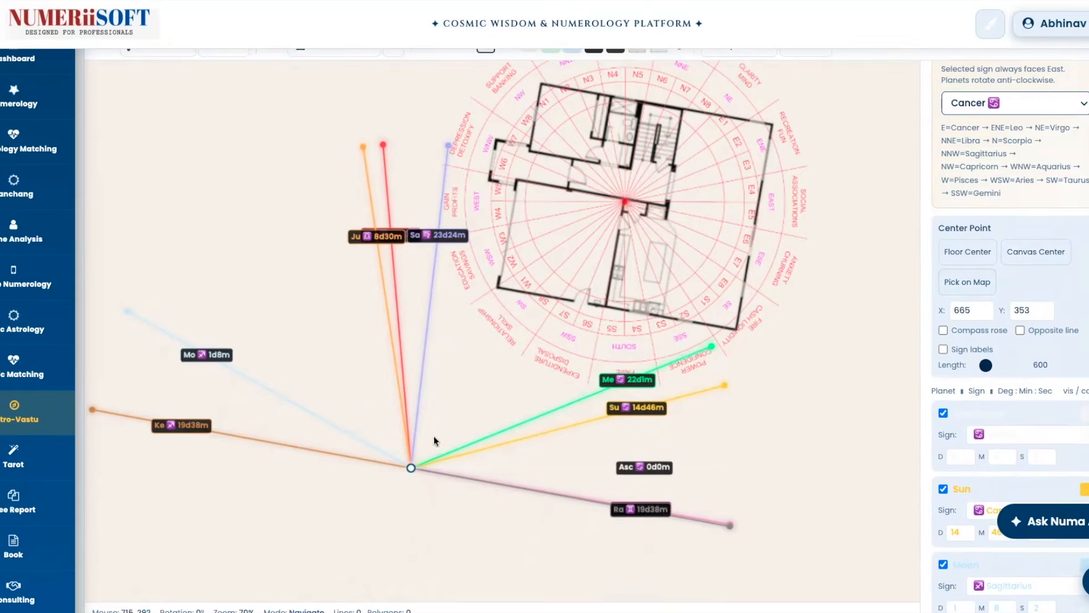
mouse_move(412, 468)
mouse_down()
mouse_move(430, 450)
mouse_move(403, 457)
mouse_up()
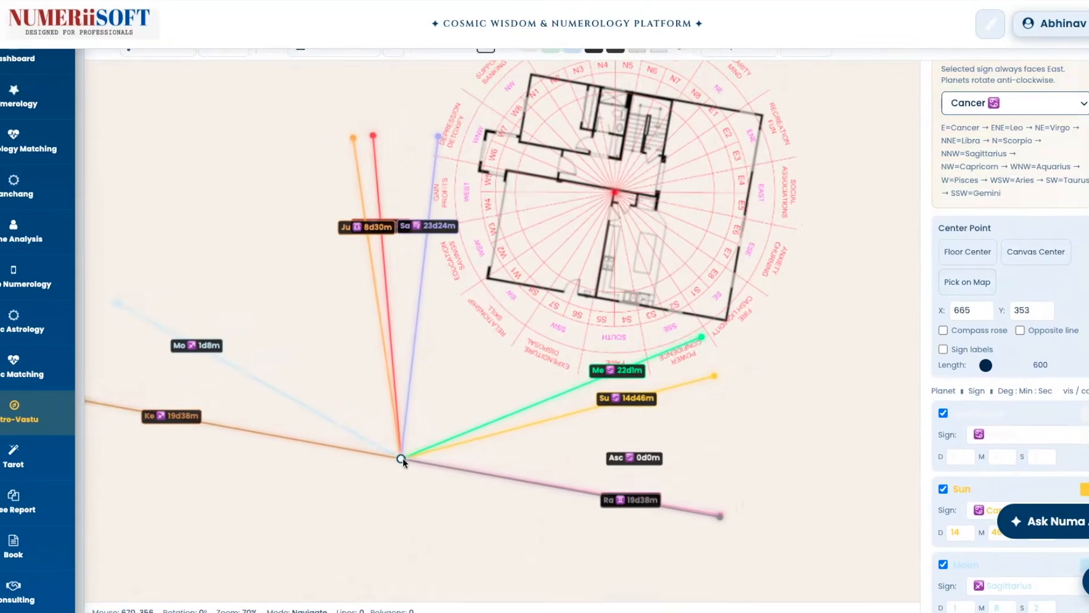
click(976, 253)
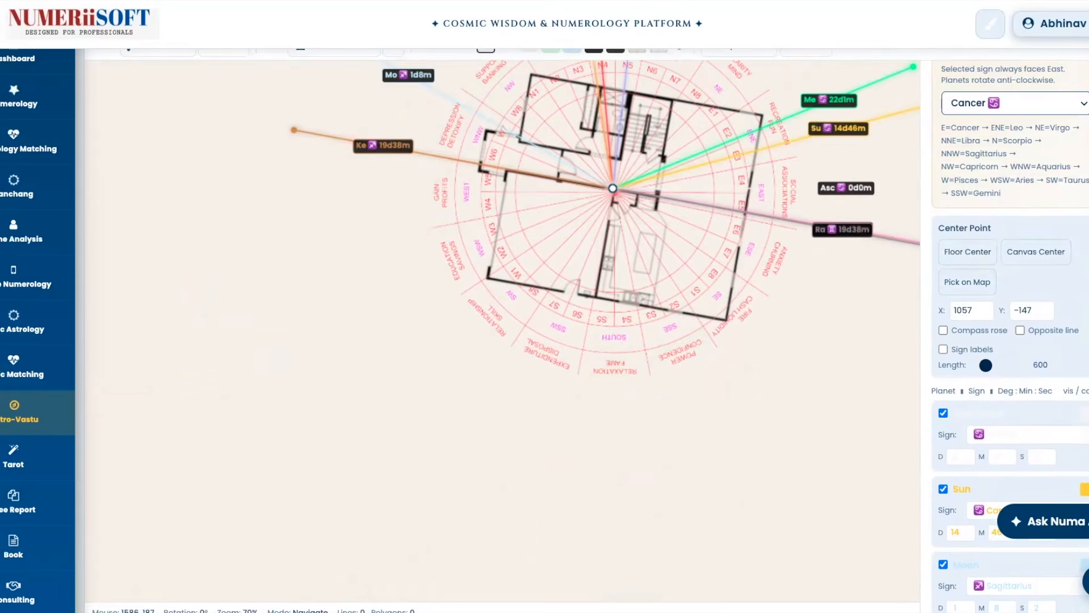
Hide the Astro Vastu lines of all the planets.
scroll(1010, 227, up, 1)
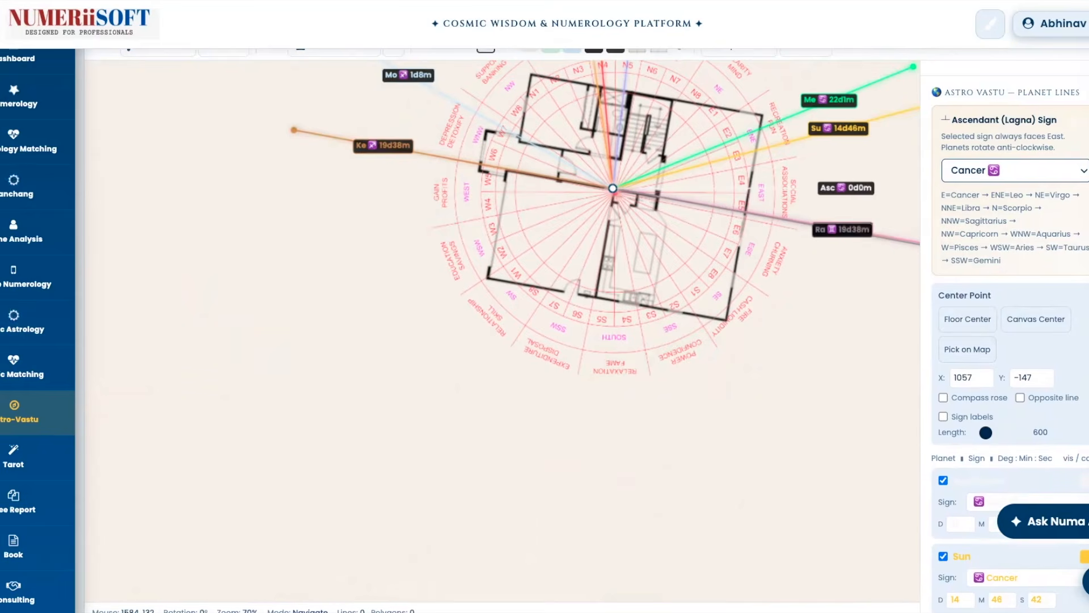
scroll(1009, 334, down, 13)
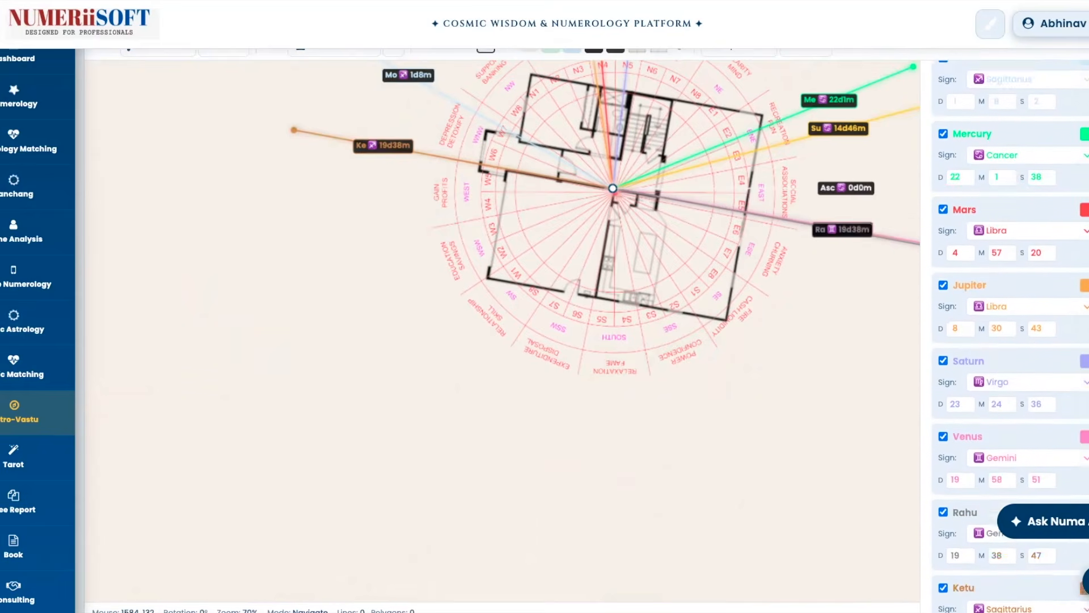
scroll(1010, 397, down, 1)
click(1003, 421)
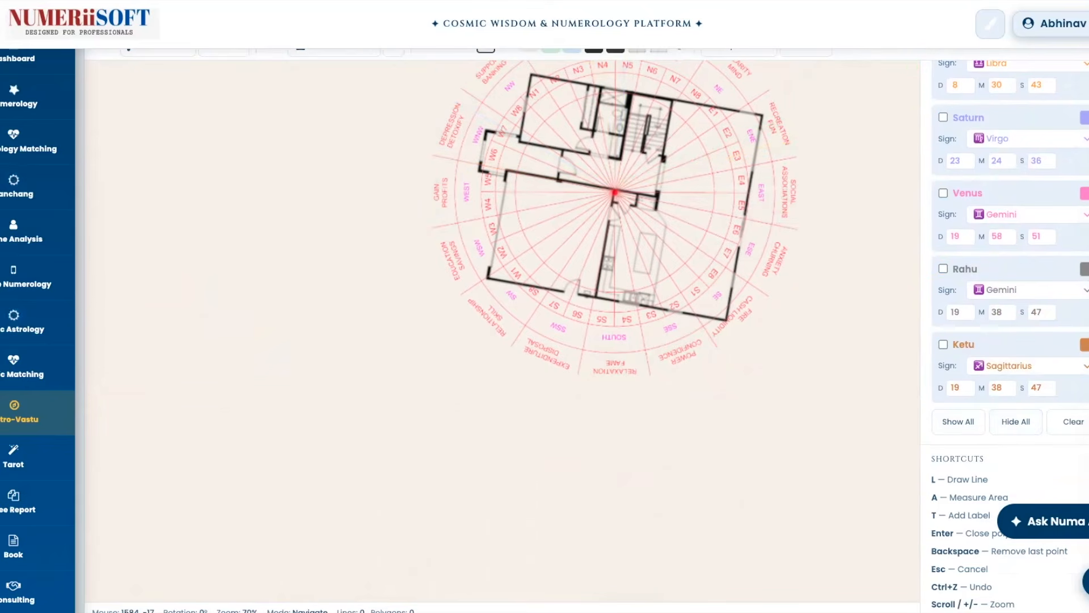
Trace a closed triangular floor plan boundary from the chakra's centre to the east wall, enclosing the E4 sector.
scroll(624, 341, up, 1)
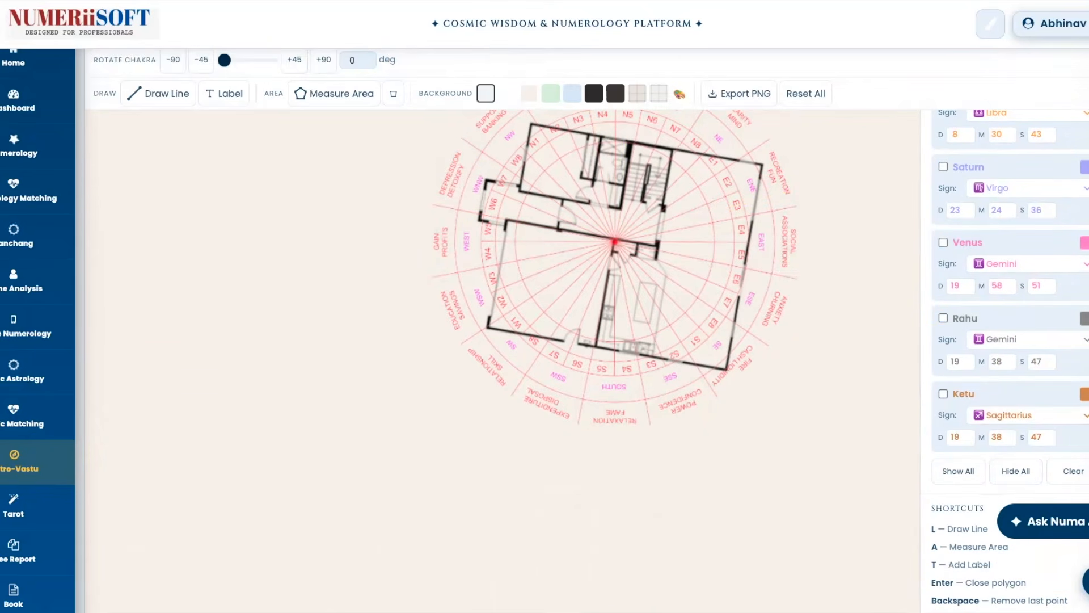
scroll(1010, 341, up, 12)
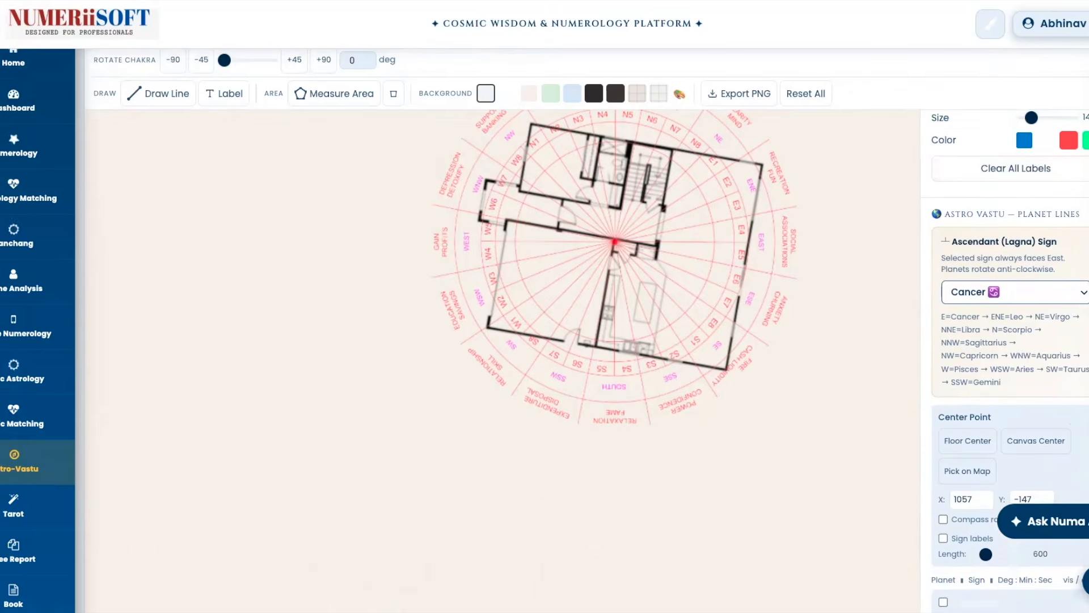
scroll(1010, 340, up, 10)
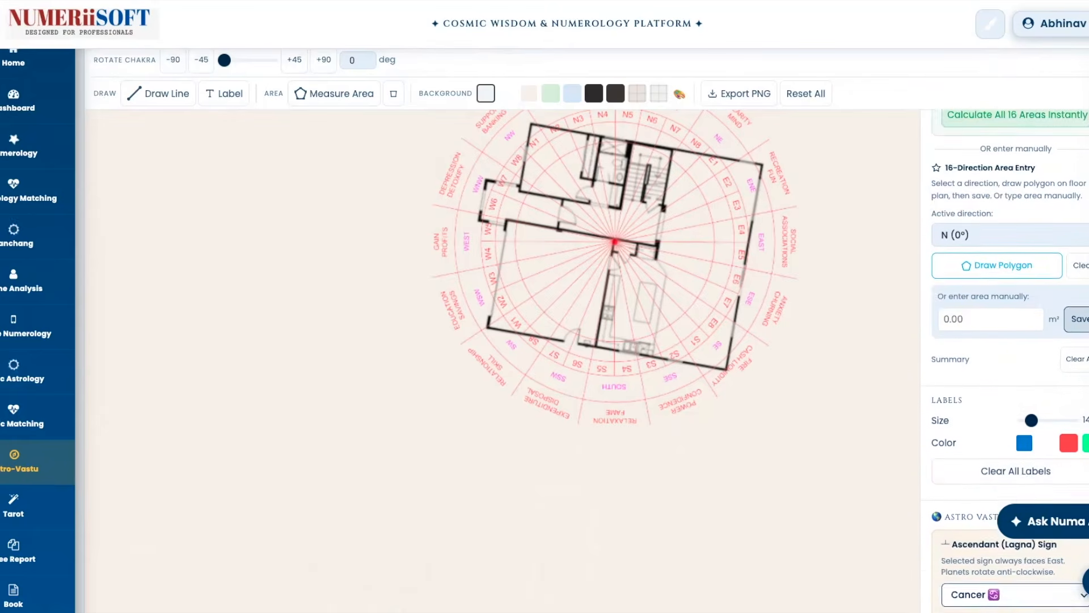
scroll(1010, 340, up, 5)
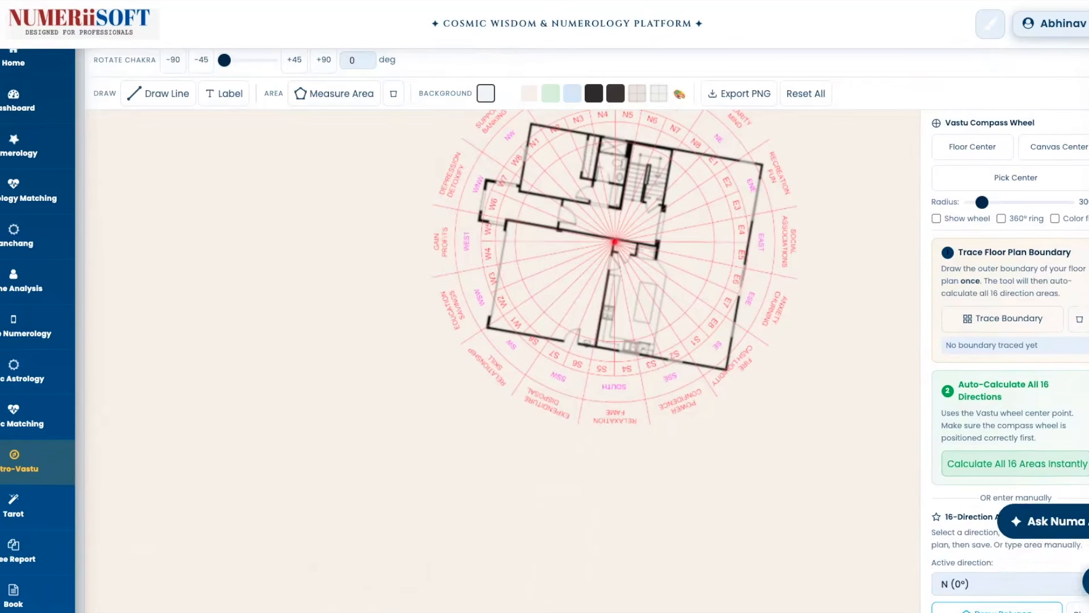
click(1021, 378)
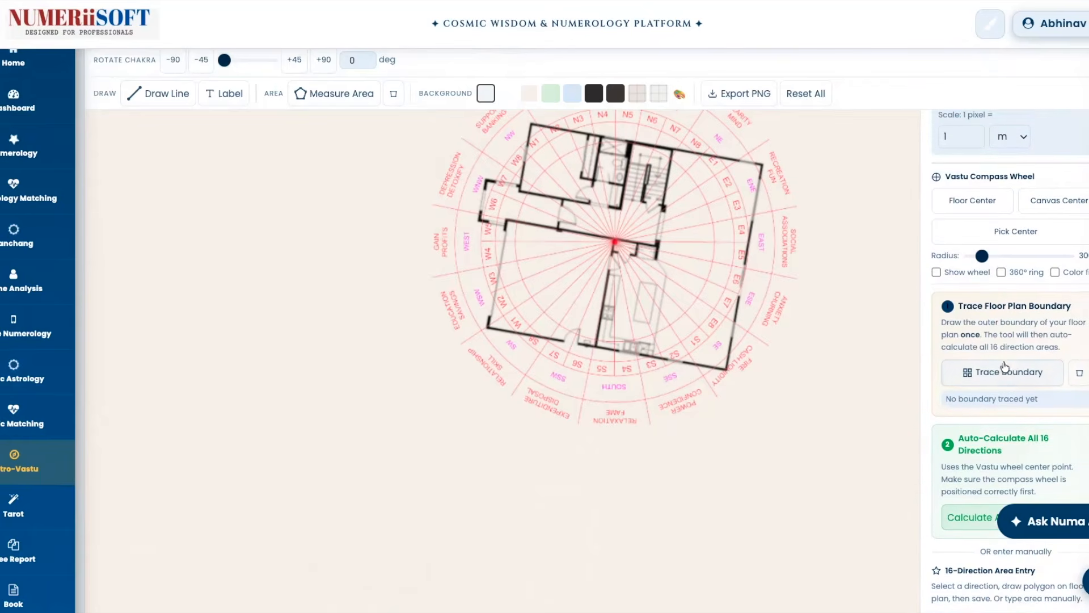
click(1002, 379)
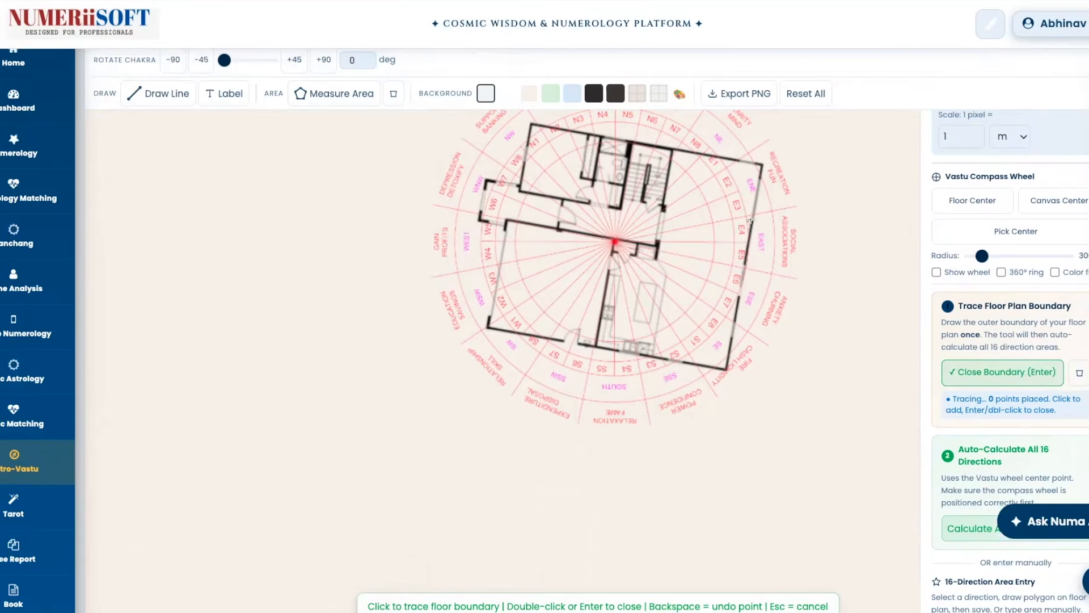
click(614, 241)
click(752, 214)
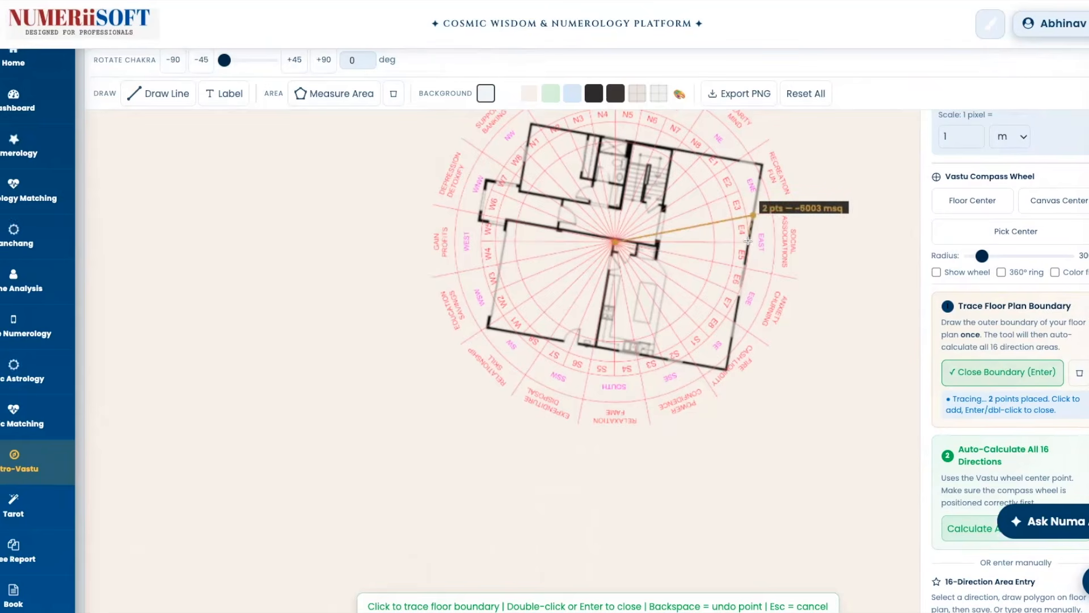
click(748, 242)
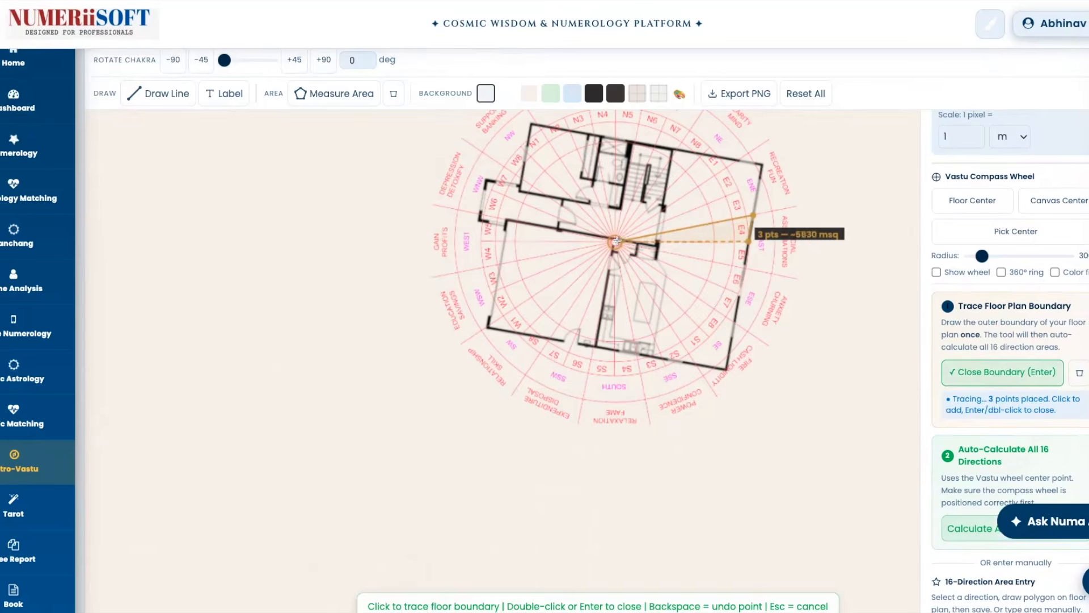
click(618, 244)
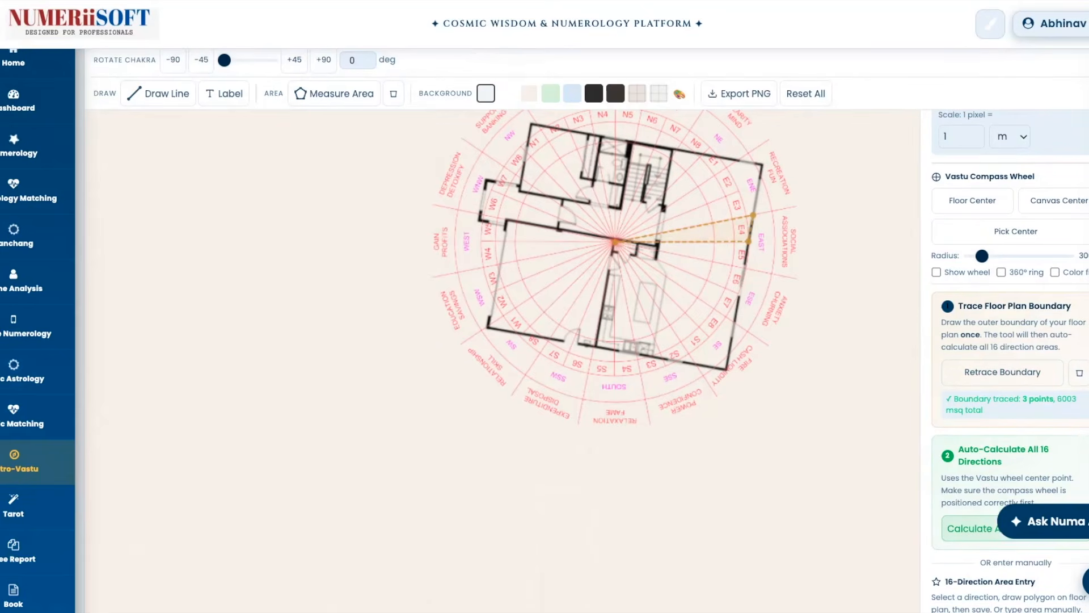
Open the Vastu Bar Chart section below the floor plan canvas and collapse it again.
scroll(545, 329, down, 3)
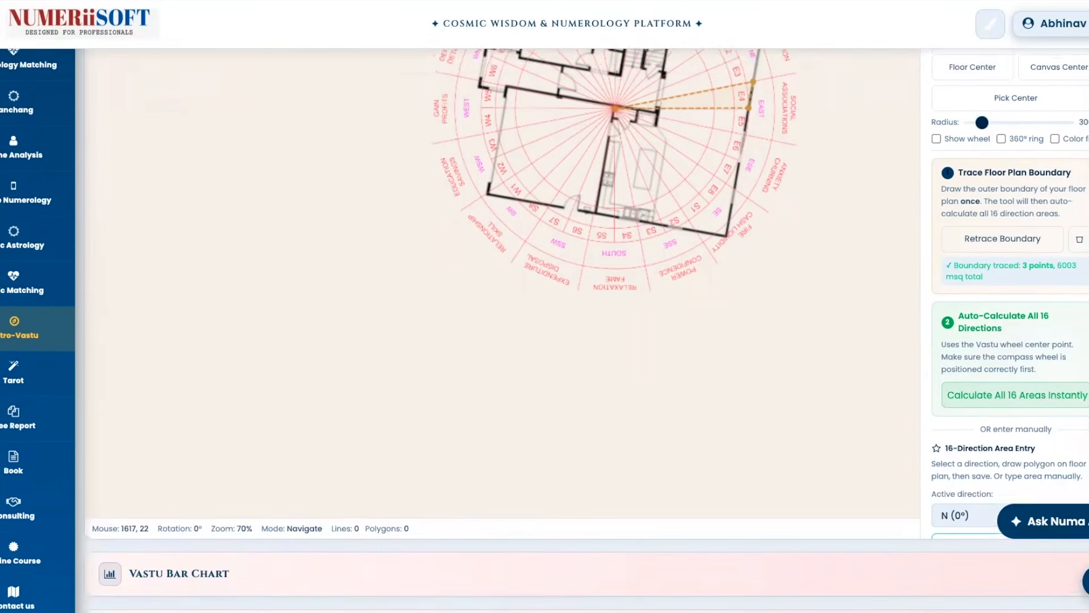
scroll(544, 329, up, 1)
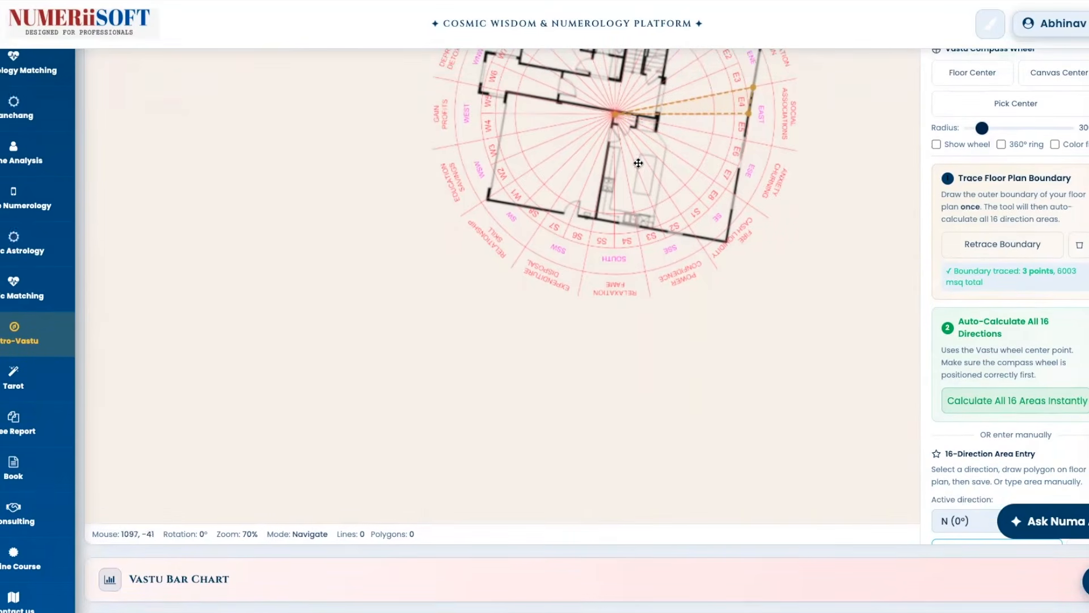
scroll(707, 379, up, 3)
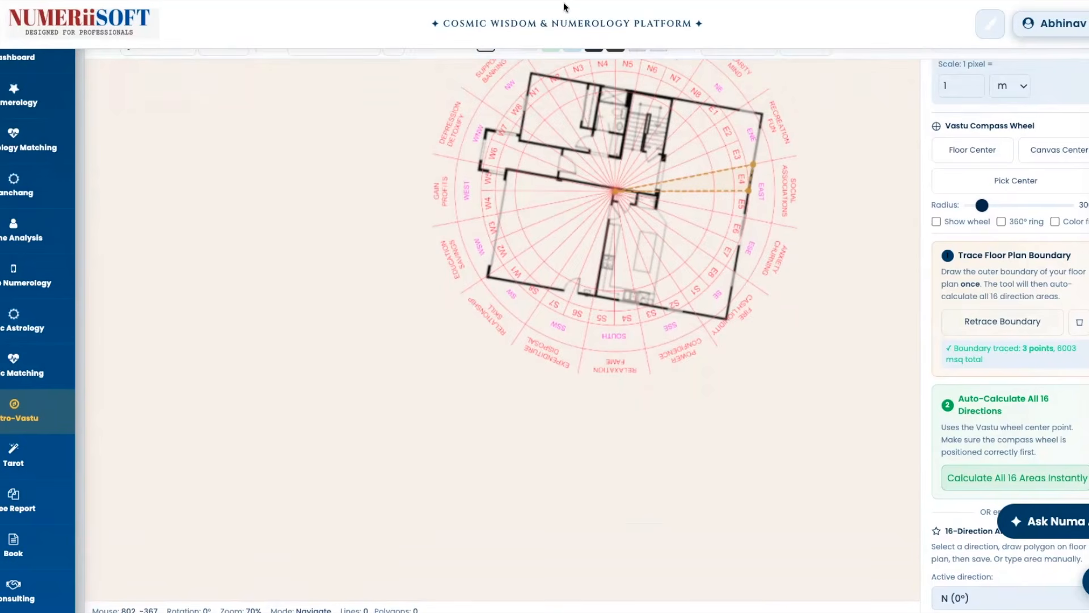
scroll(354, 212, down, 8)
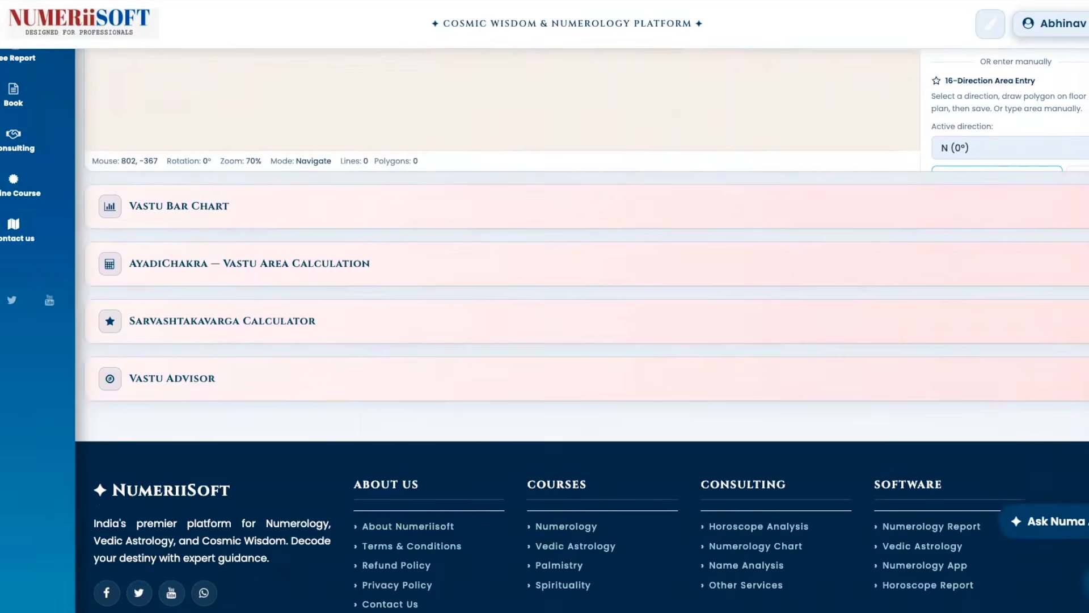
click(332, 213)
click(332, 212)
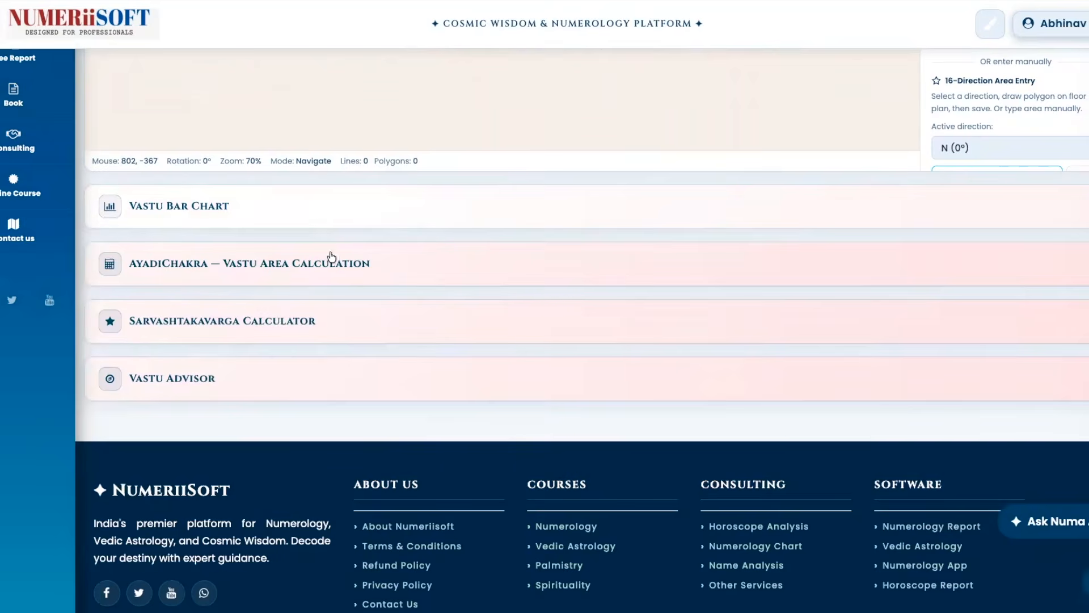
Open the AyadiChakra Vastu area calculation and set the home owner's nakshatra to 19 – Moola.
click(319, 270)
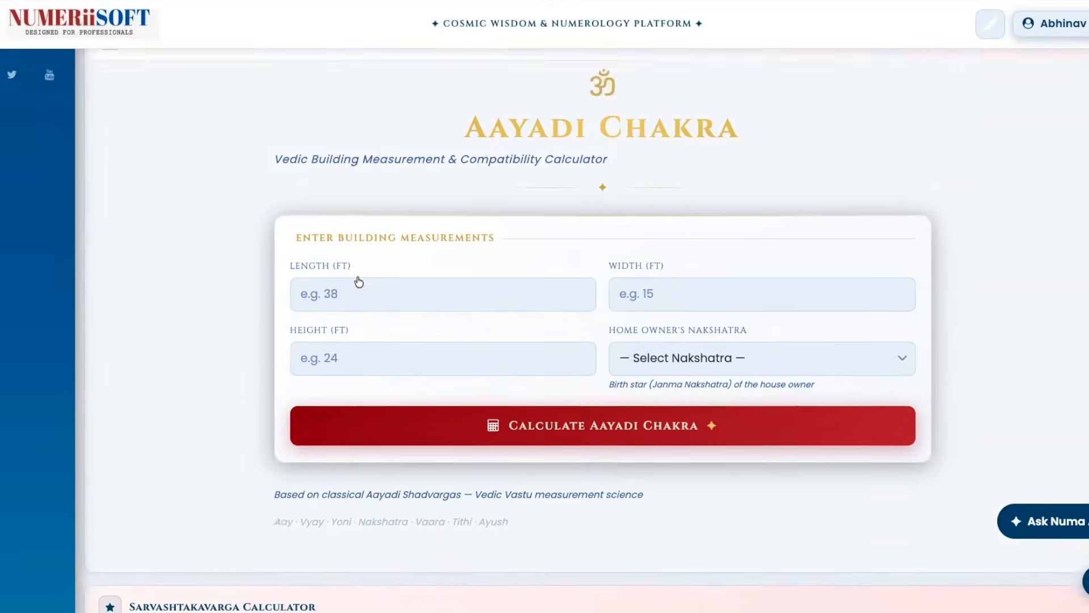
scroll(340, 275, down, 5)
click(361, 146)
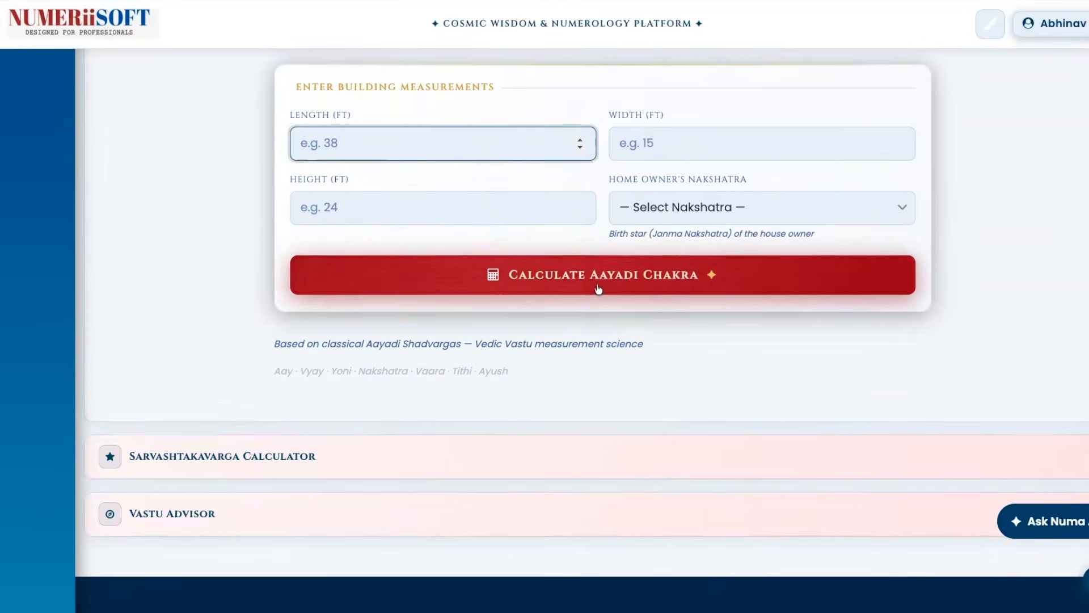
click(681, 211)
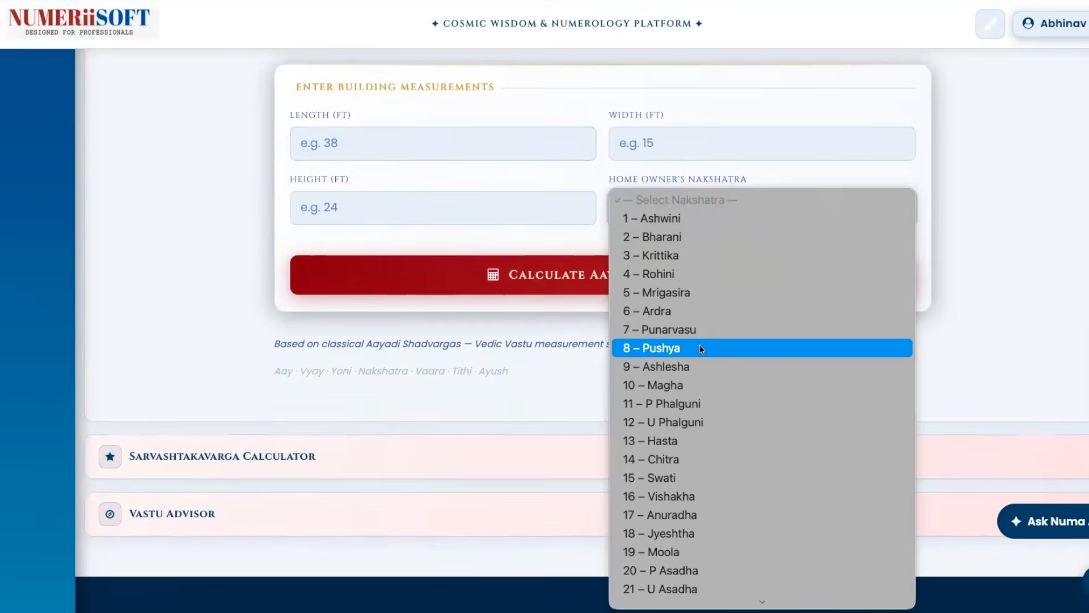
click(415, 133)
Enter a building length of 40 ft, width of 50 ft and height of 20 ft, and calculate the Aayadi Chakra.
click(369, 138)
text(40)
key(Tab)
text(5)
key(Tab)
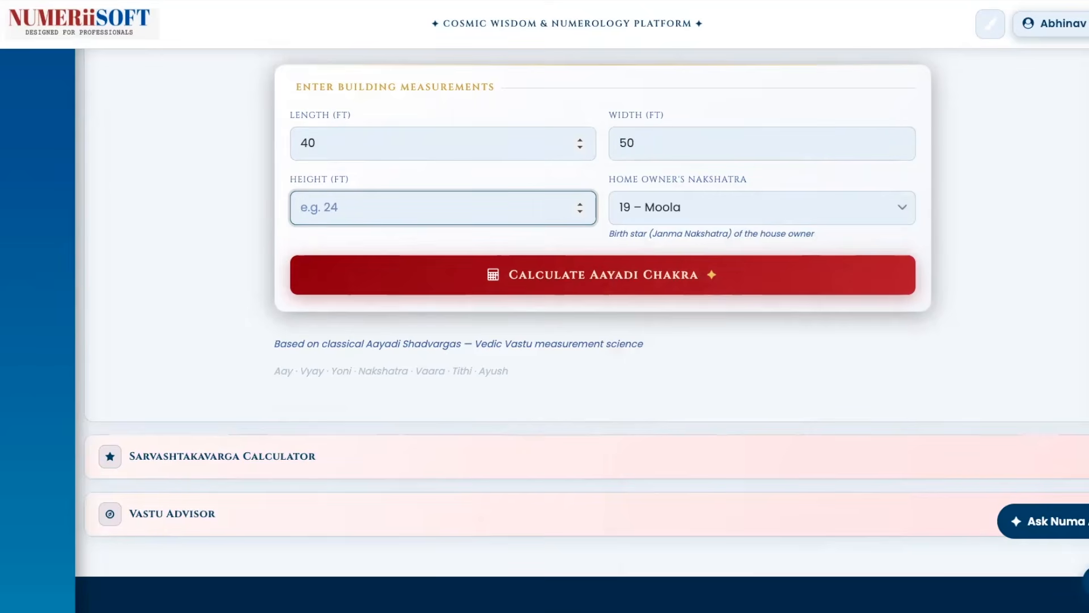
text(20)
click(656, 266)
Review the adjusted dimensions and Aayadi factors, and open the Sarvashtakavarga Calculator to view its planet signs.
scroll(794, 351, down, 3)
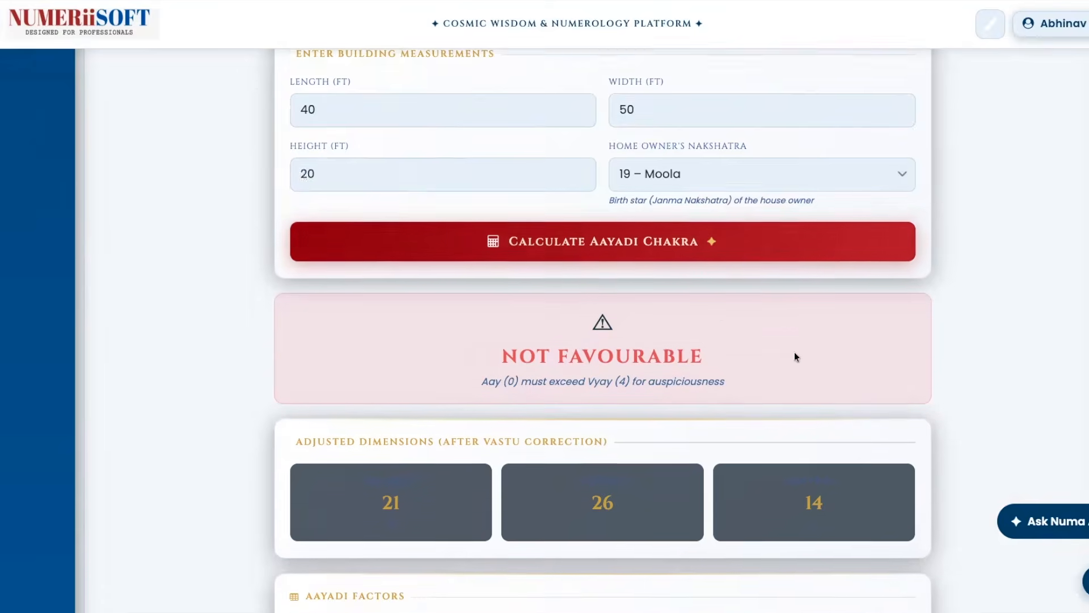
scroll(598, 247, down, 5)
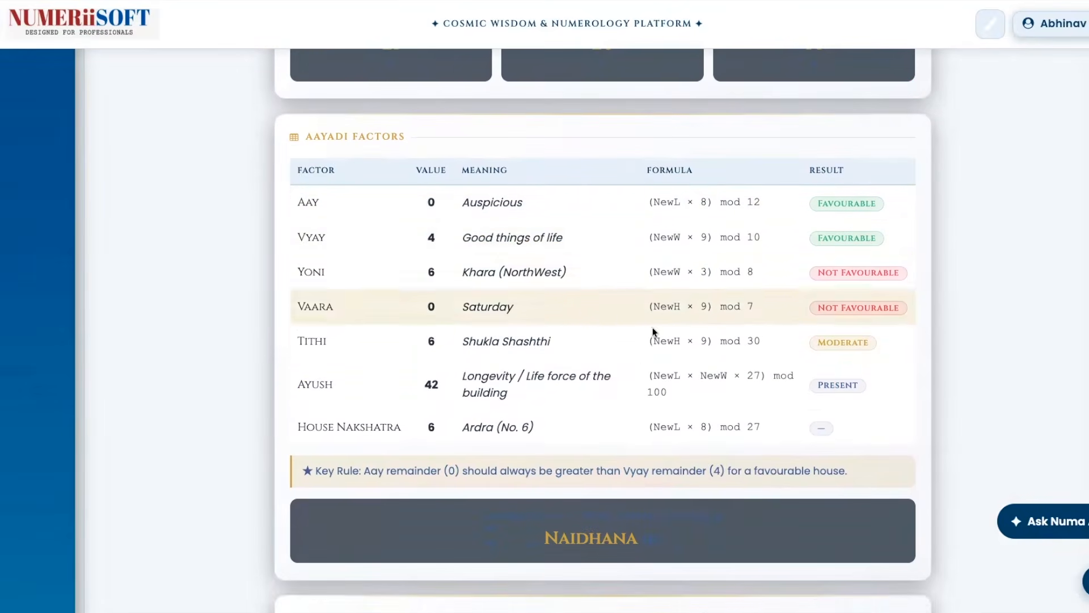
scroll(663, 491, down, 3)
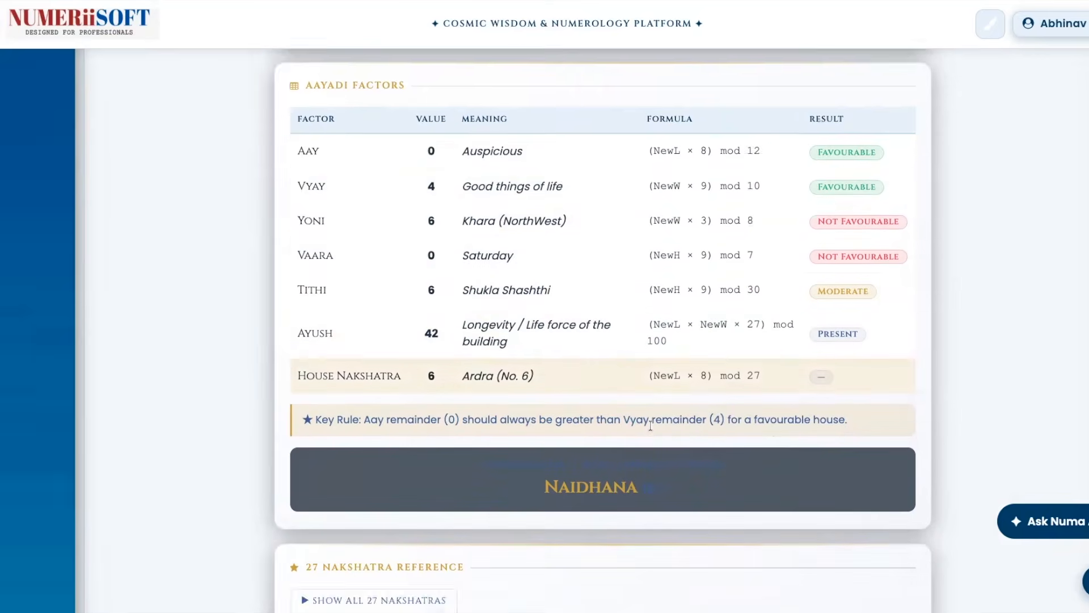
scroll(610, 275, down, 1)
scroll(610, 278, down, 1)
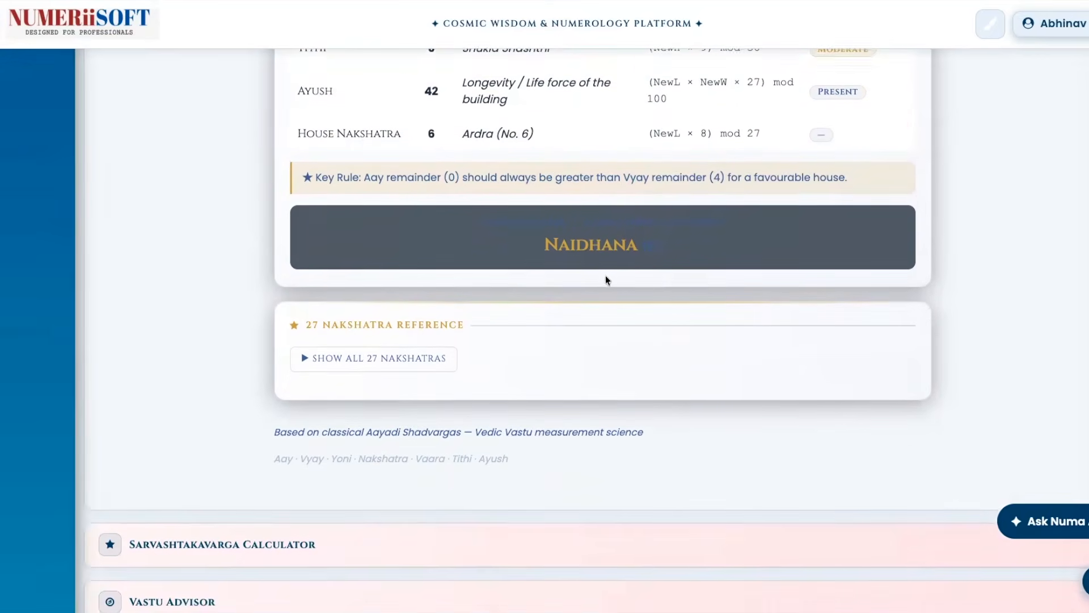
scroll(596, 271, down, 2)
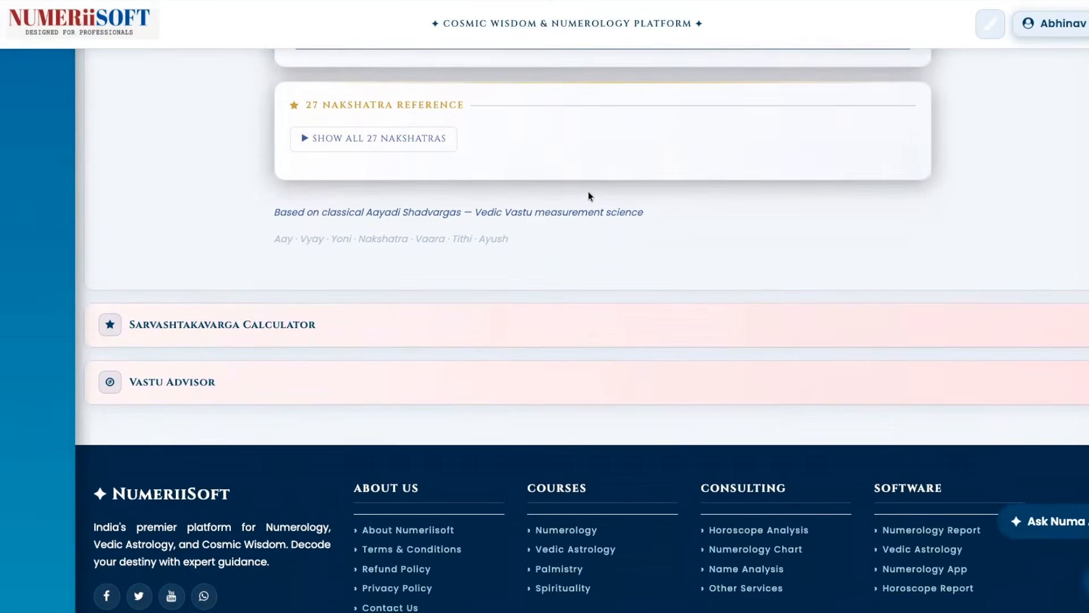
click(311, 325)
scroll(408, 314, down, 10)
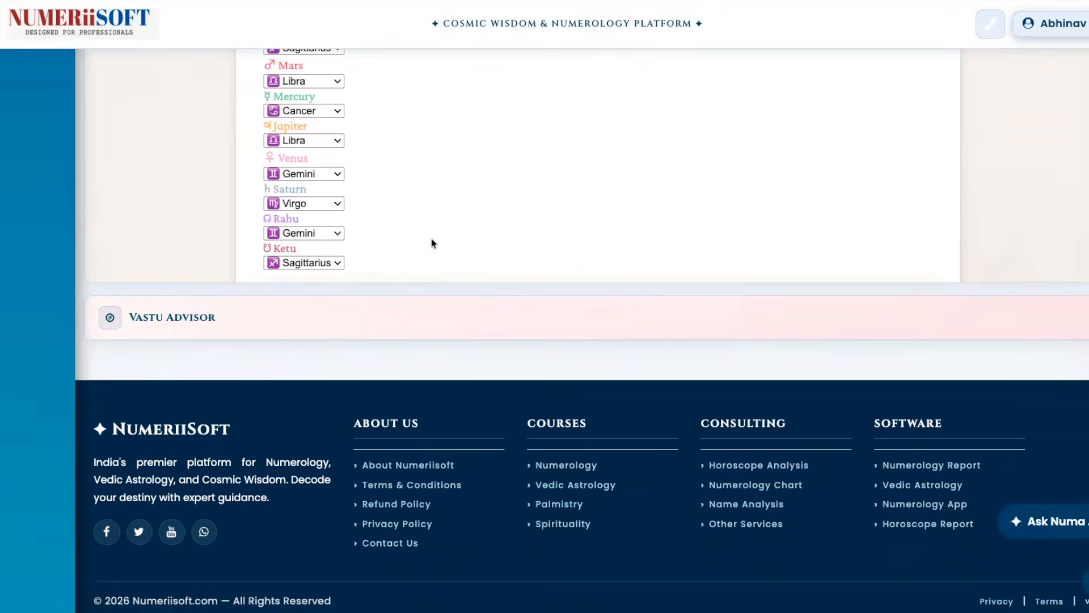
Look up the ideal home directions for the Kitchen in the Vastu Advisor, and show the details for ESE.
click(296, 332)
scroll(433, 312, down, 5)
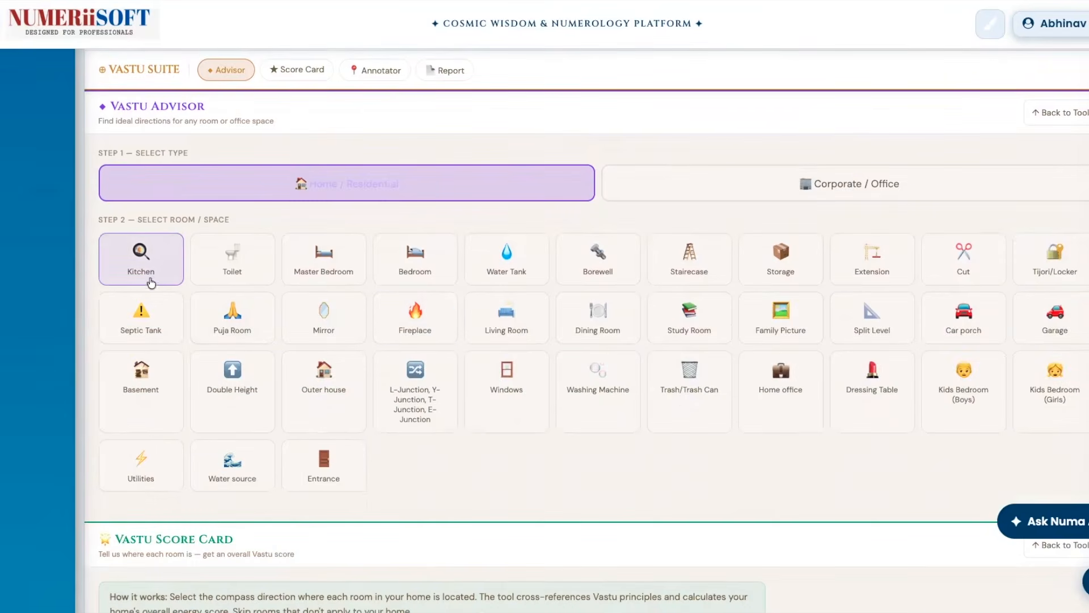
click(152, 277)
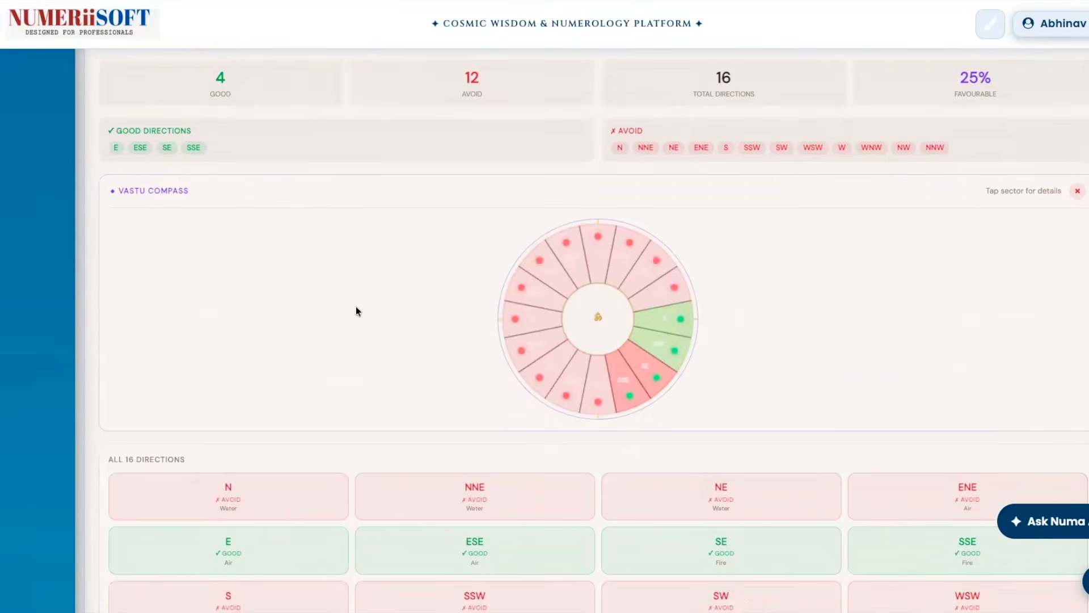
scroll(358, 305, down, 1)
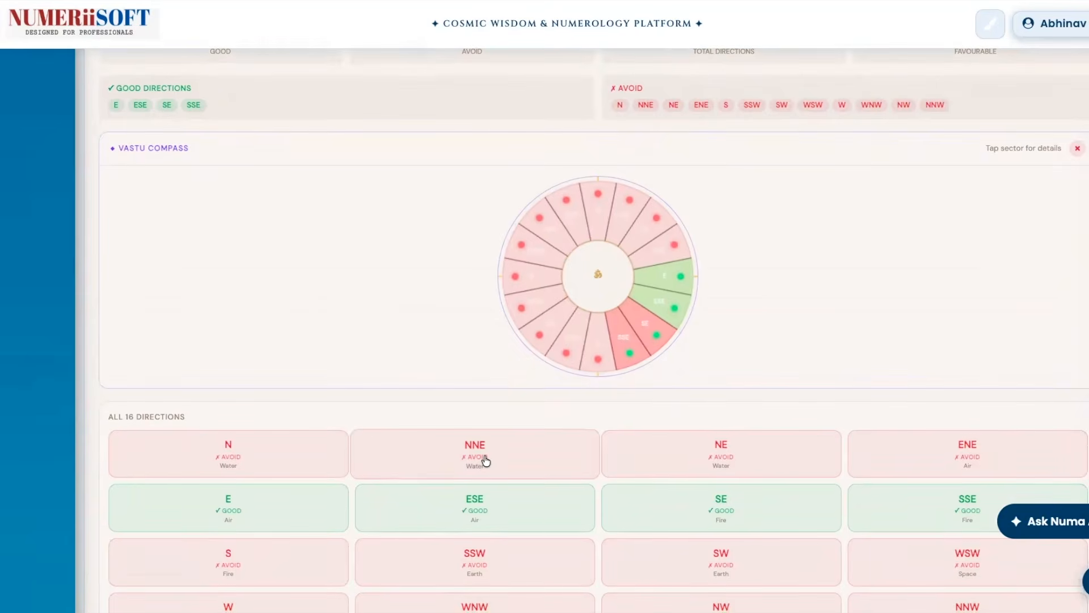
click(484, 509)
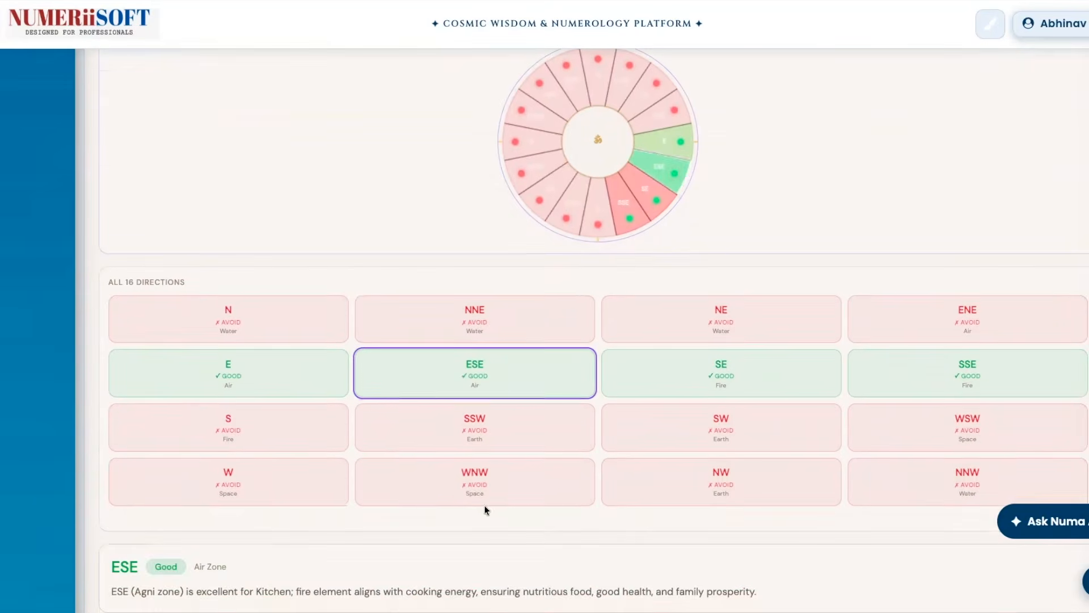
Set the Kitchen's direction to SE in the Home version of the Vastu Score Card.
scroll(413, 255, down, 8)
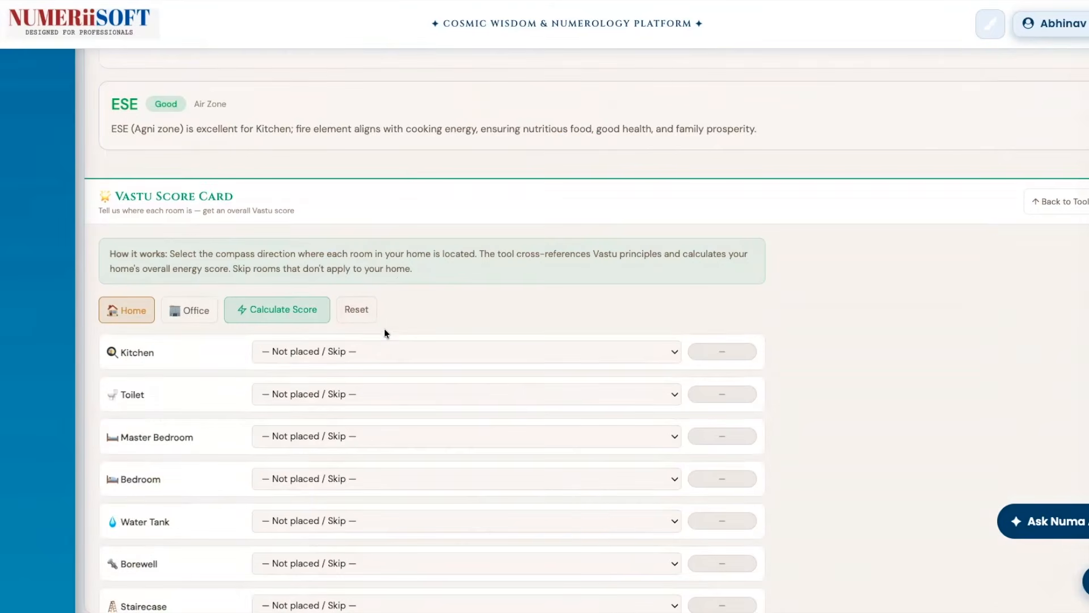
scroll(386, 333, down, 3)
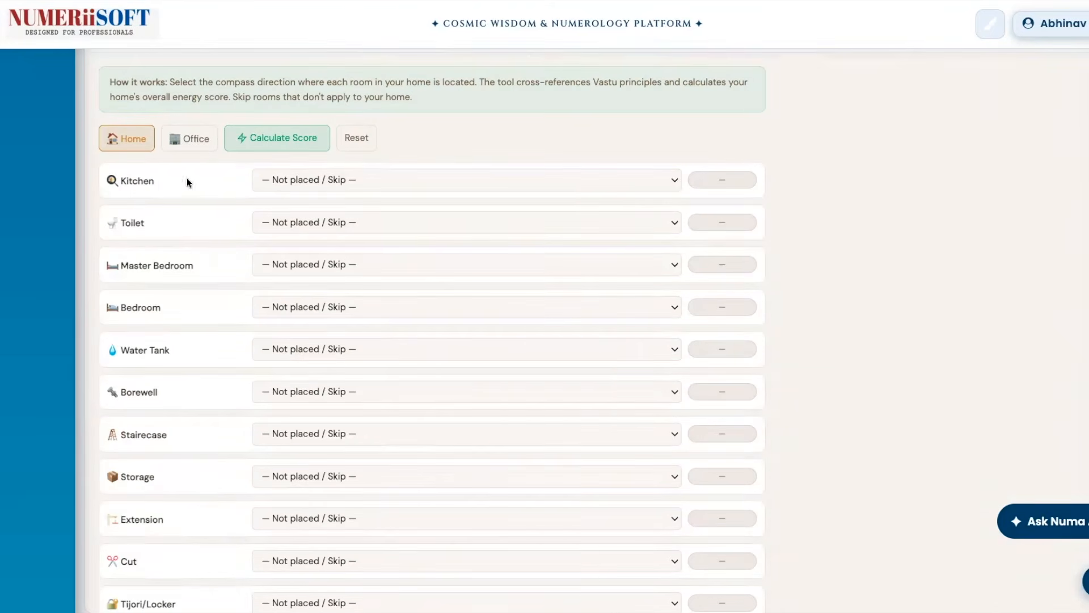
click(365, 190)
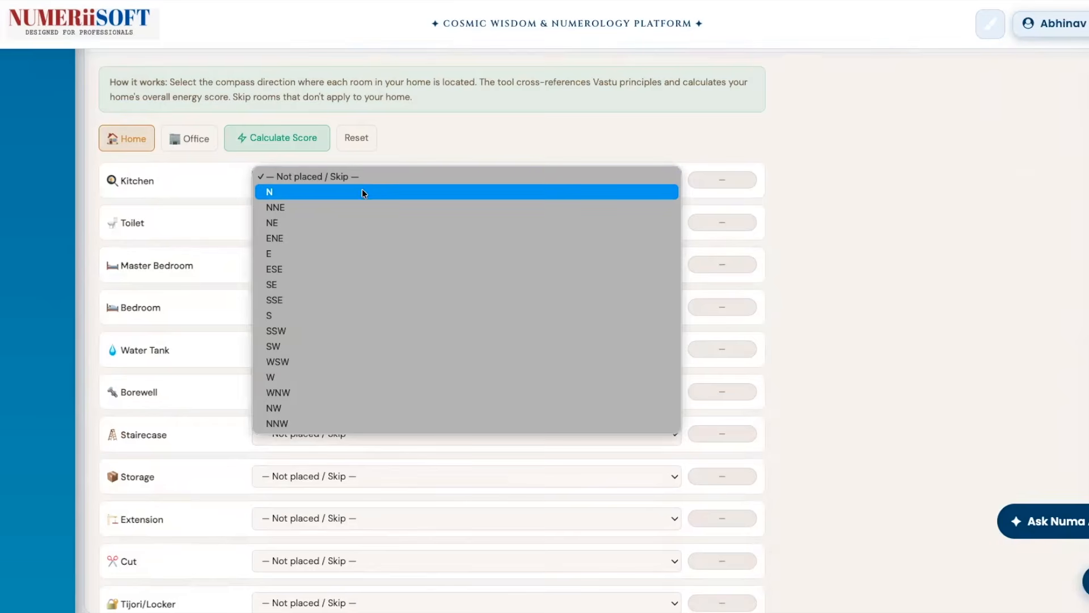
click(299, 285)
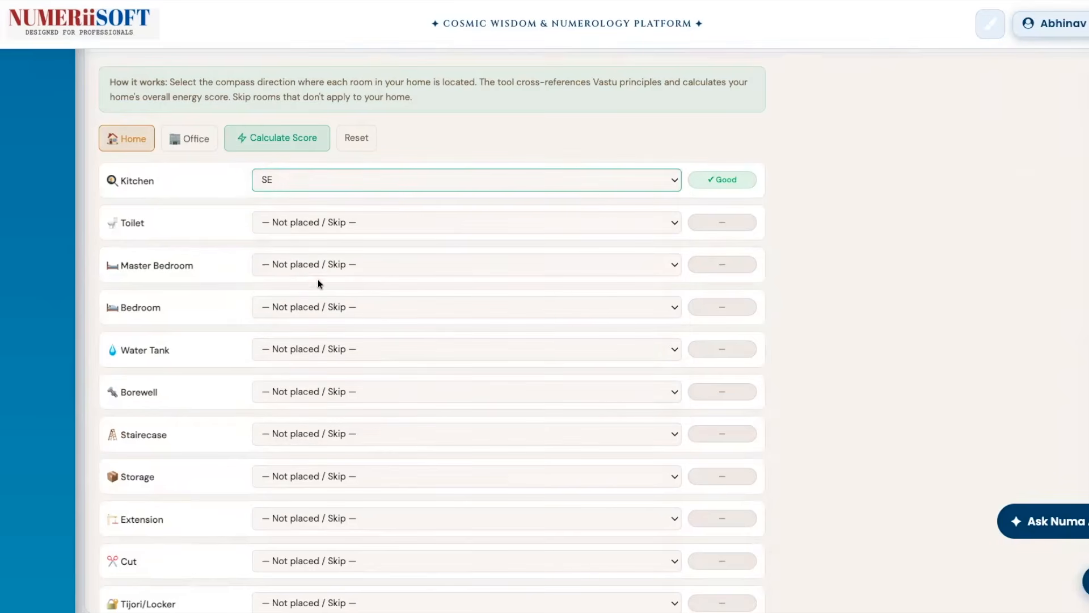
Try ESE as the Kitchen's direction in the Vastu Score Card, and set it to NE.
click(402, 192)
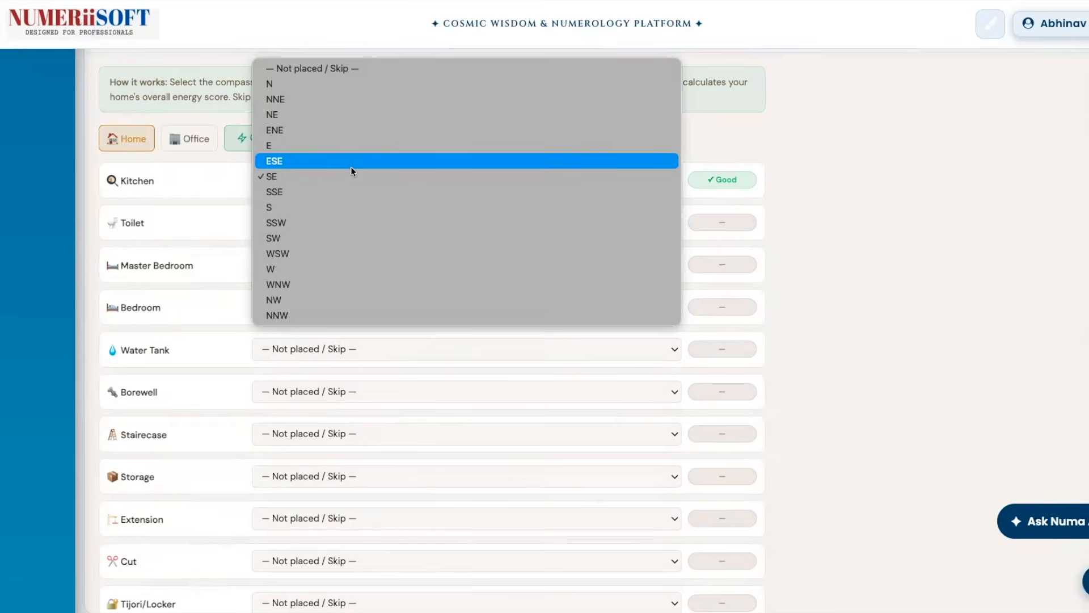
click(350, 166)
click(427, 179)
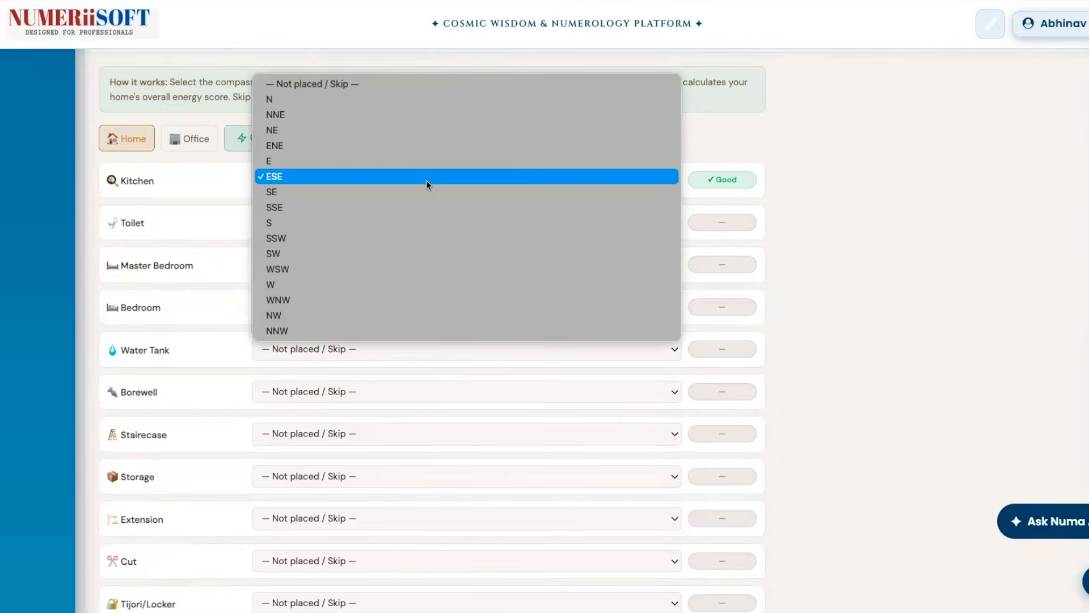
click(368, 137)
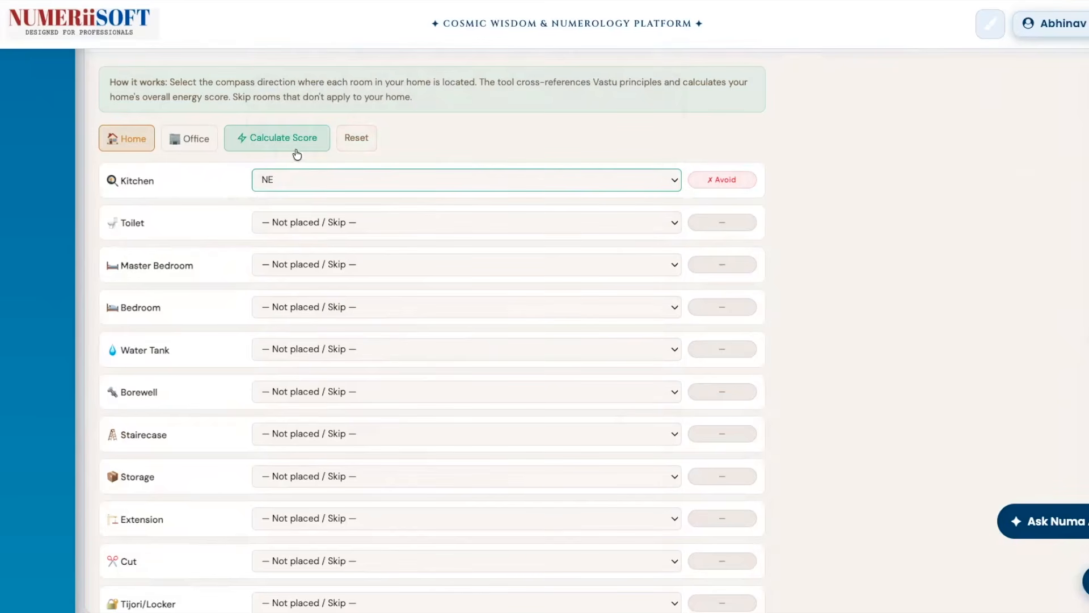
Check the Office version of the Vastu Score Card, return to Home, and look over the room placement and Vastu Report tools.
click(187, 143)
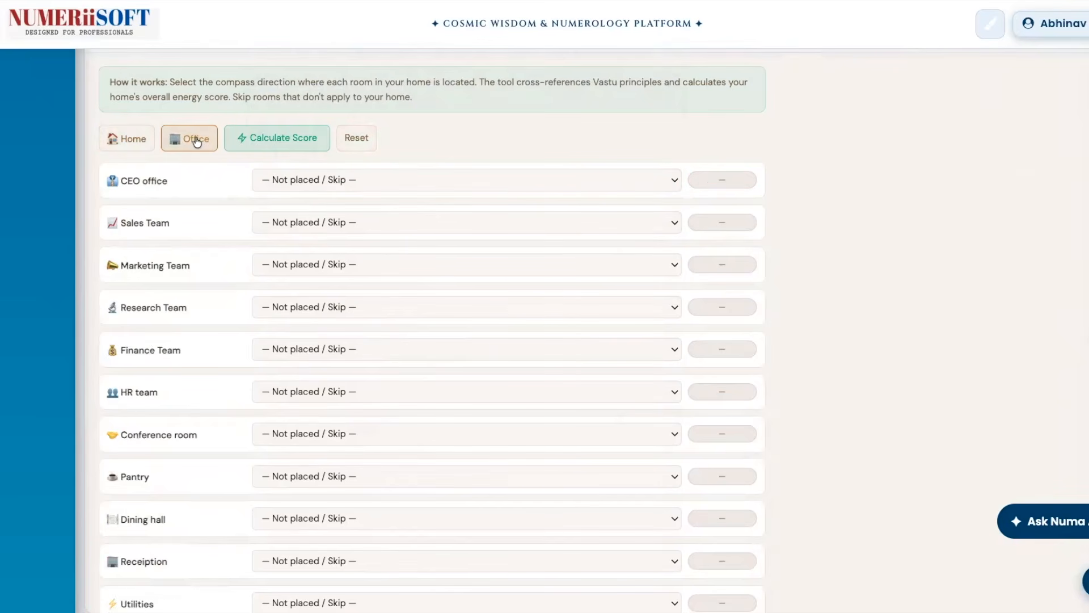
click(143, 143)
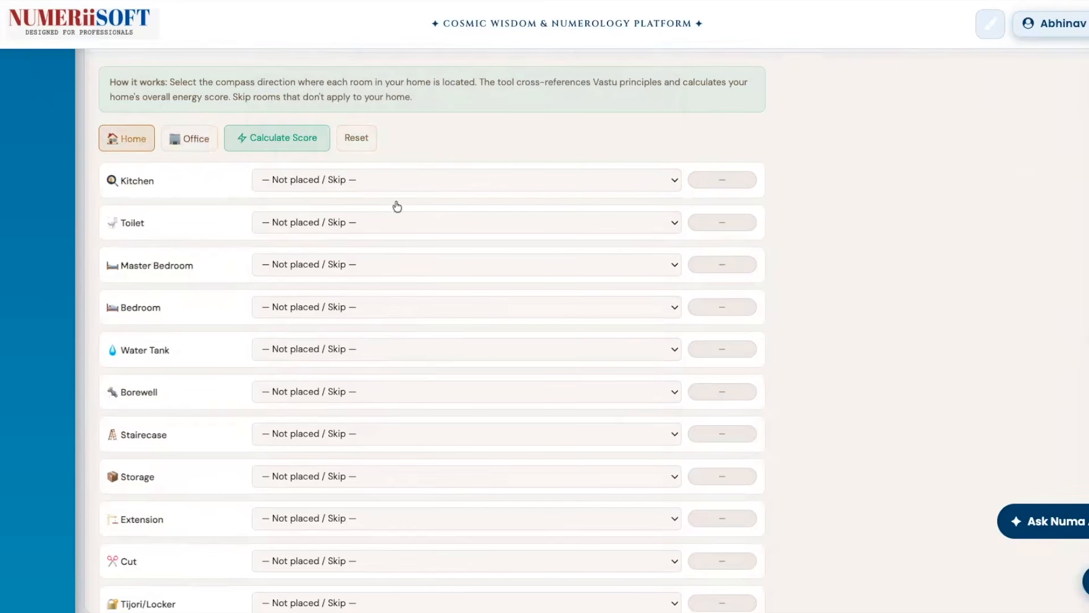
scroll(431, 287, down, 15)
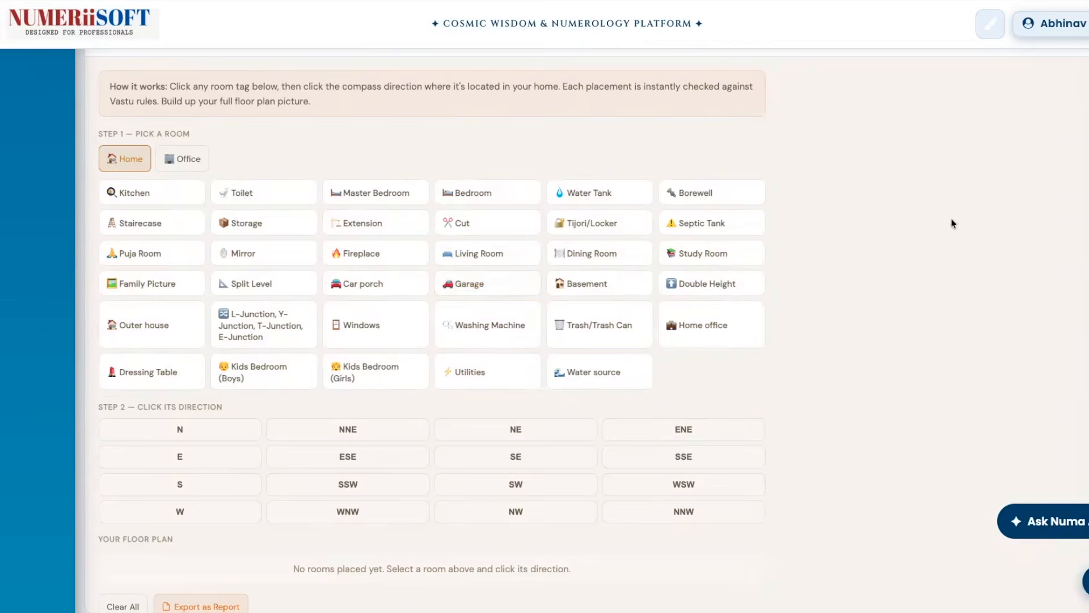
scroll(661, 356, down, 5)
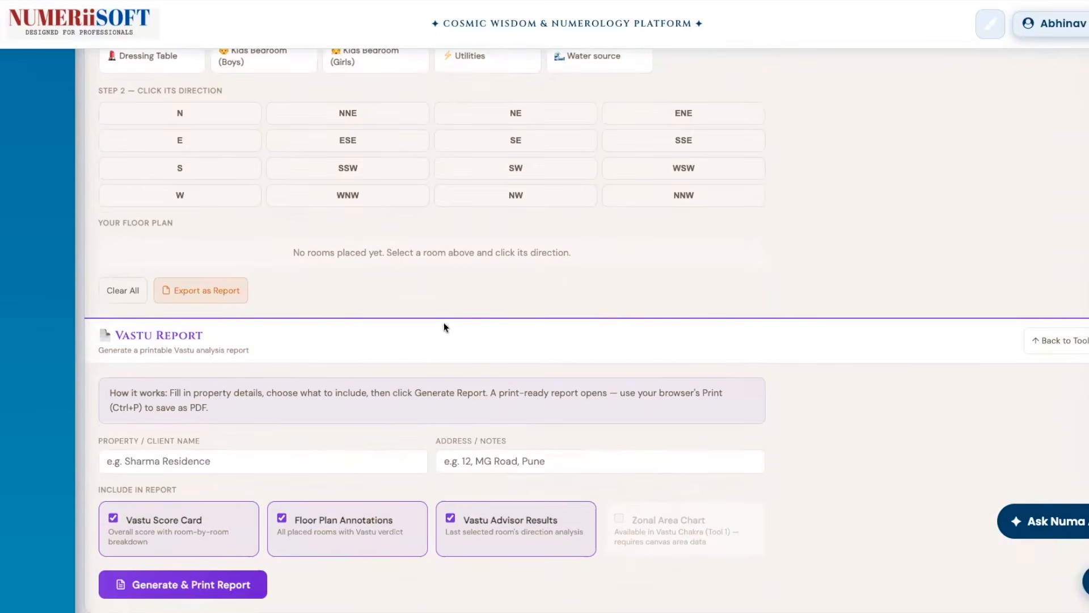
scroll(606, 302, down, 5)
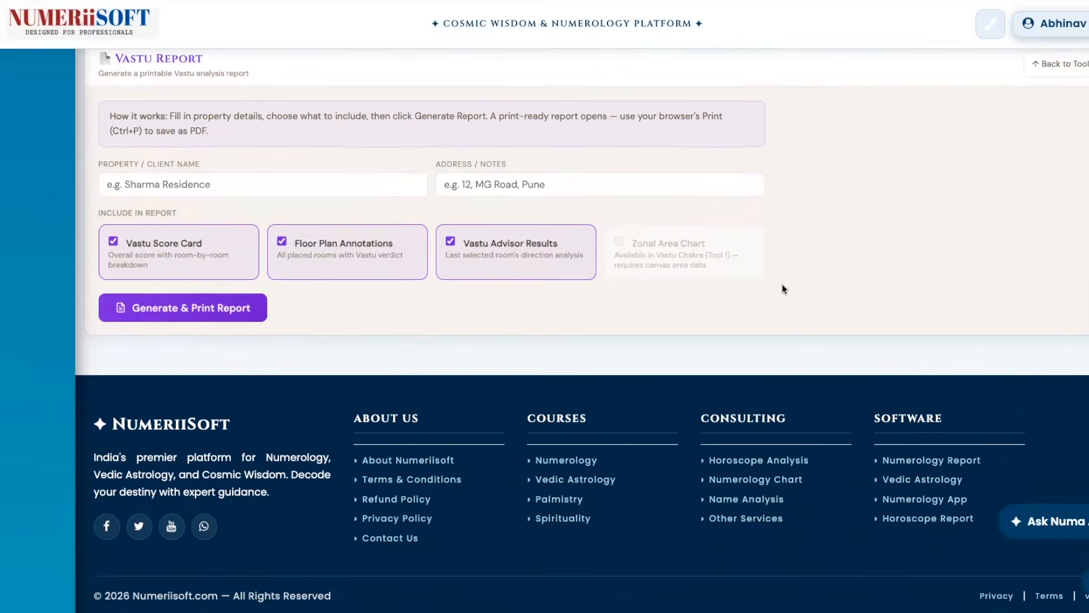
scroll(781, 284, up, 10)
scroll(825, 204, up, 20)
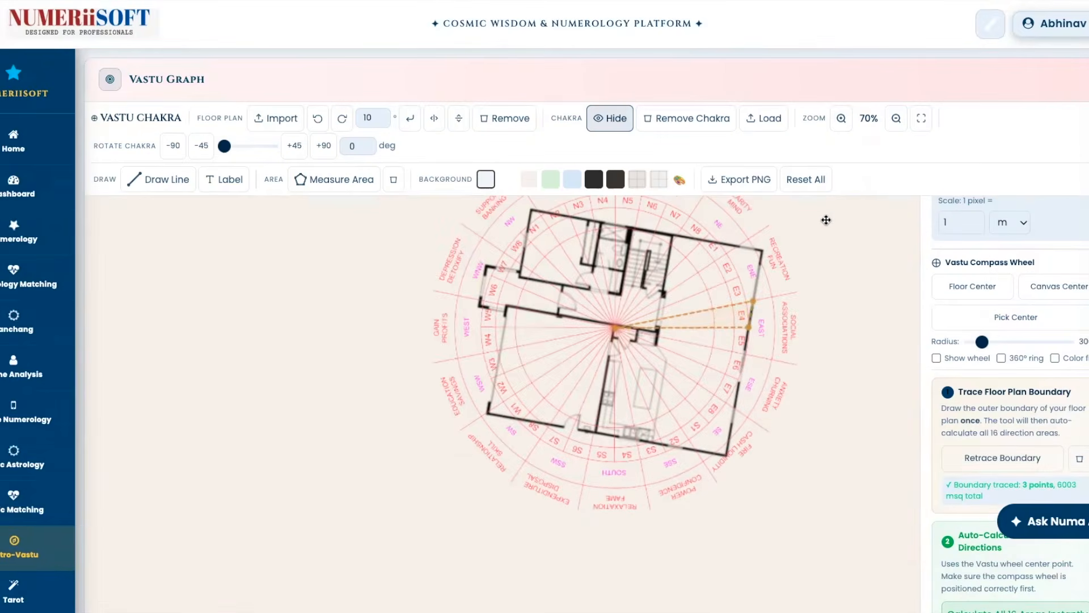
Select the floor plan in the Vastu Graph, set its rotation angle to 0 degrees, and apply it.
scroll(826, 220, down, 3)
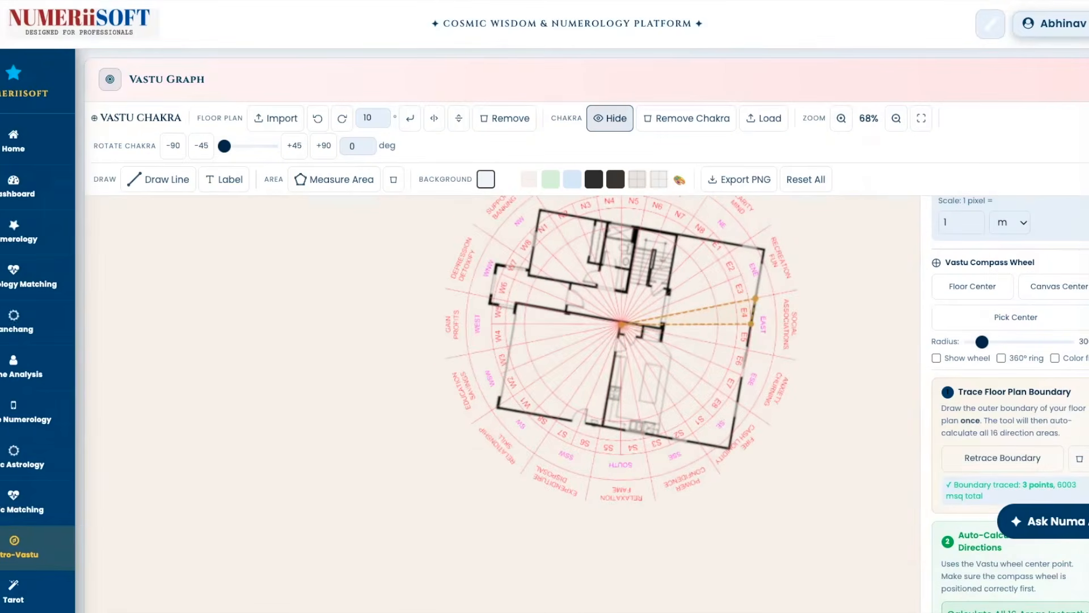
scroll(1010, 397, up, 4)
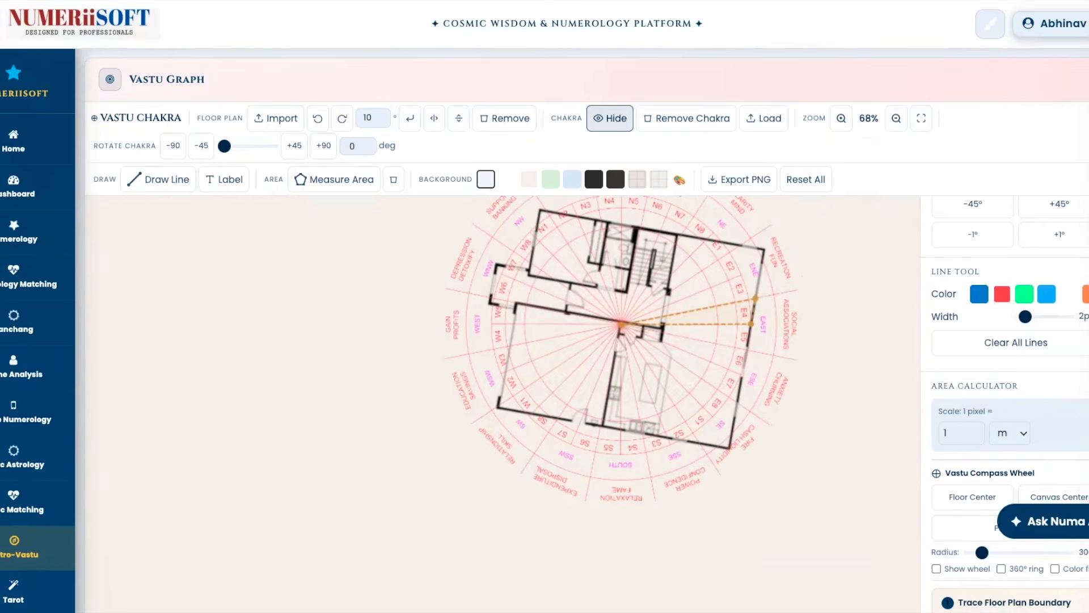
drag(349, 326, 279, 408)
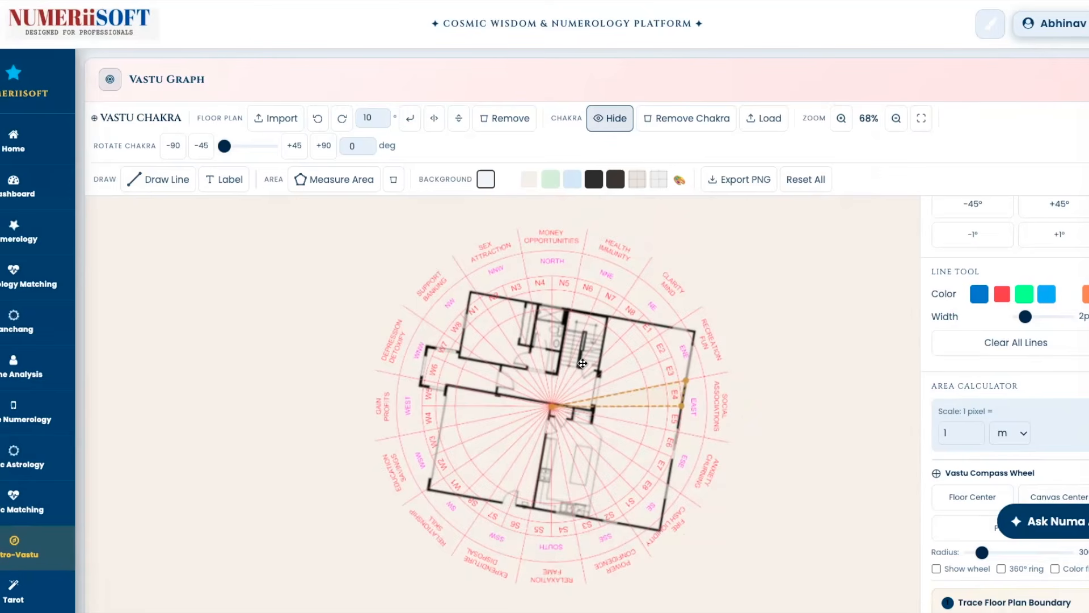
click(489, 344)
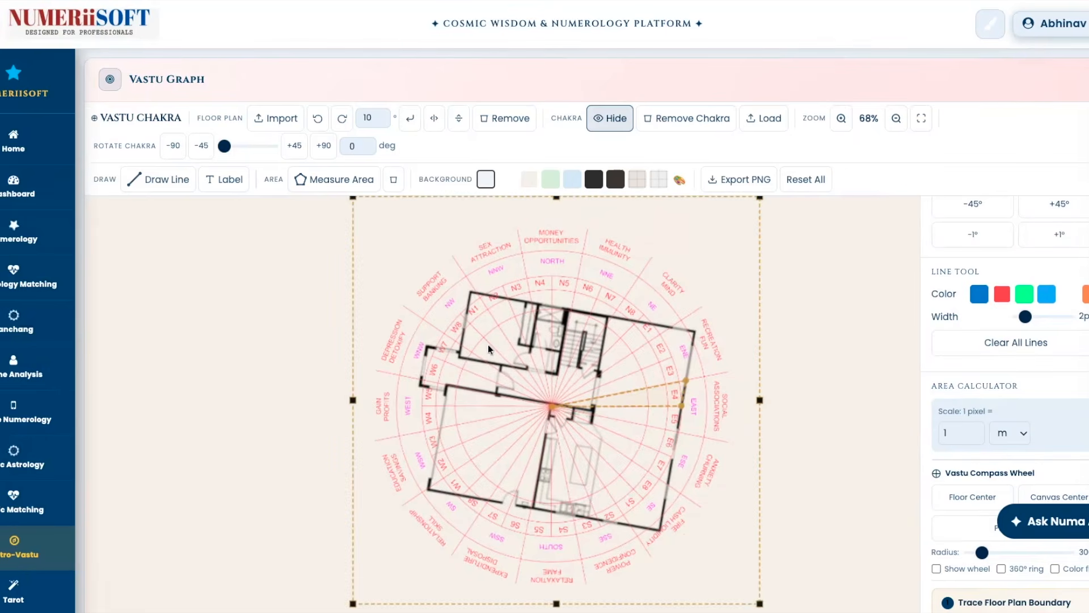
click(363, 116)
double_click(363, 116)
text(0)
click(410, 118)
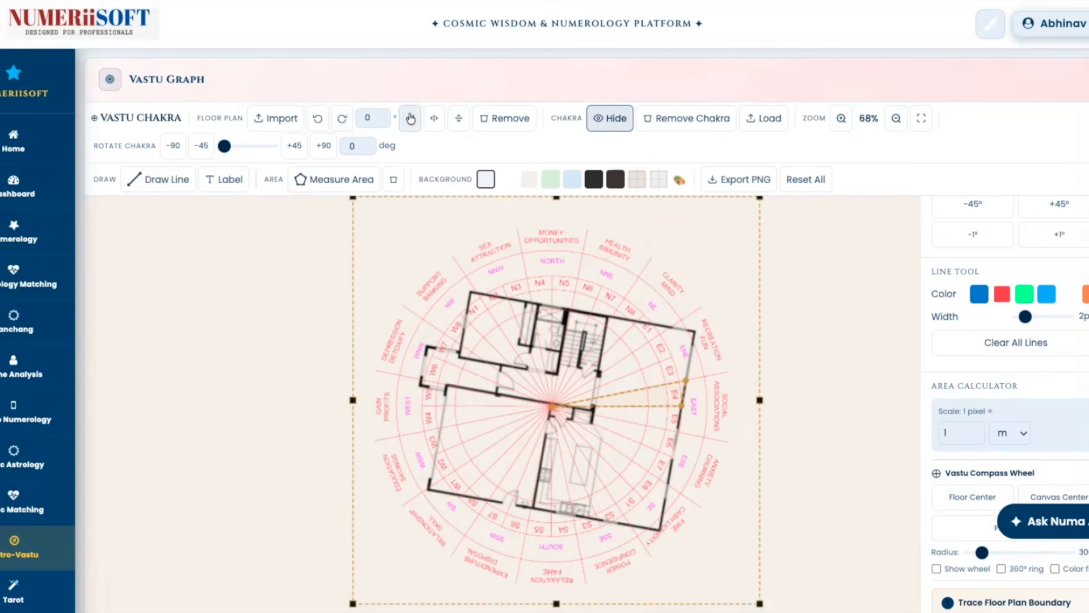